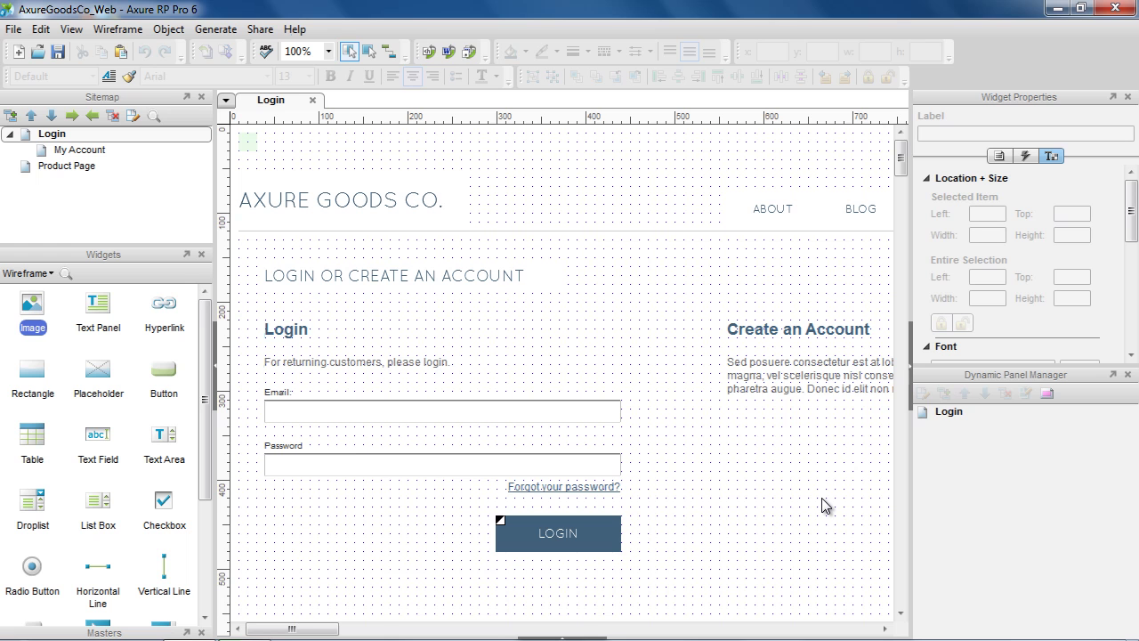
- Place a Dynamic Panel below the LOGIN button, sized 400 × 70 at position 40, 490
drag(679, 598, 261, 332)
click(781, 518)
drag(207, 371, 194, 489)
drag(35, 521, 262, 570)
drag(407, 600, 622, 505)
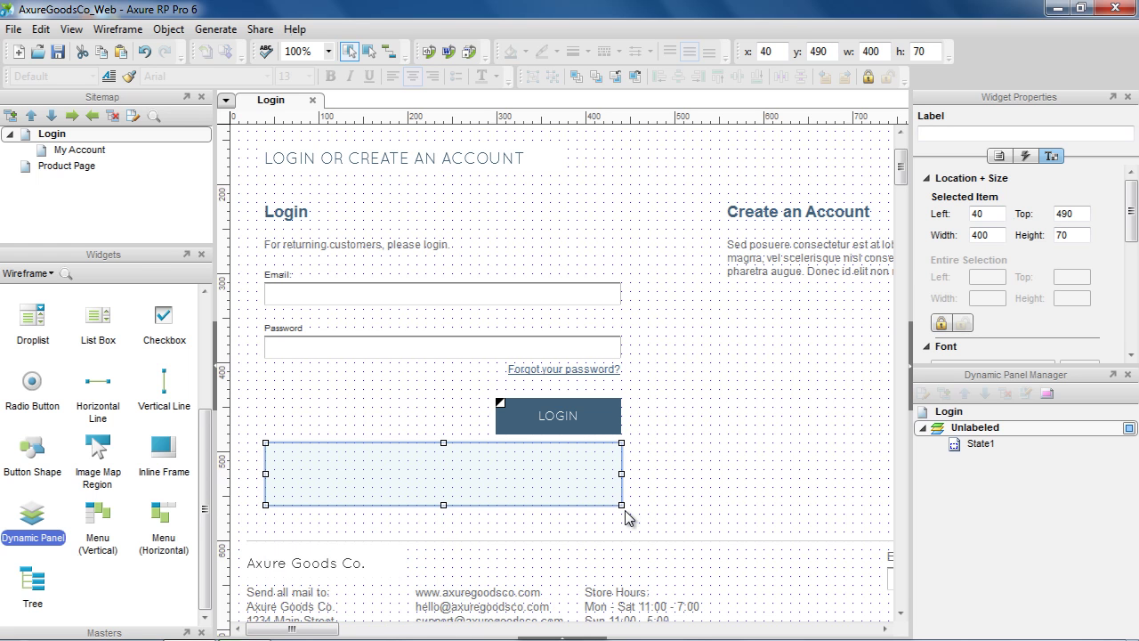
- Label the new panel 'Error Message Panel' and open its State1 from the State Manager
click(942, 134)
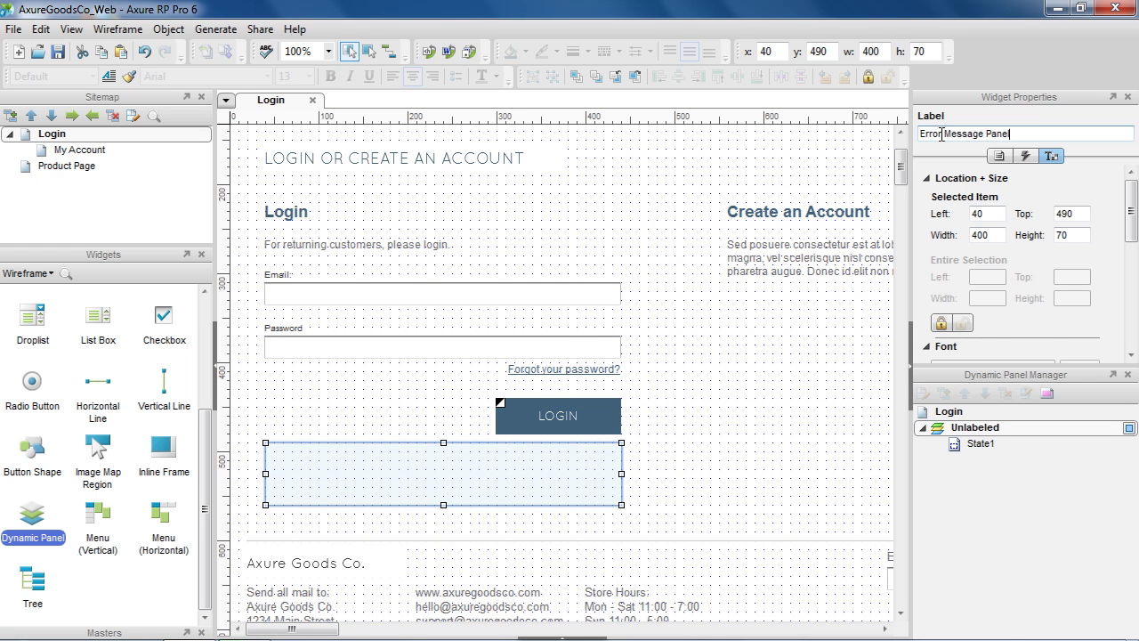
double_click(506, 474)
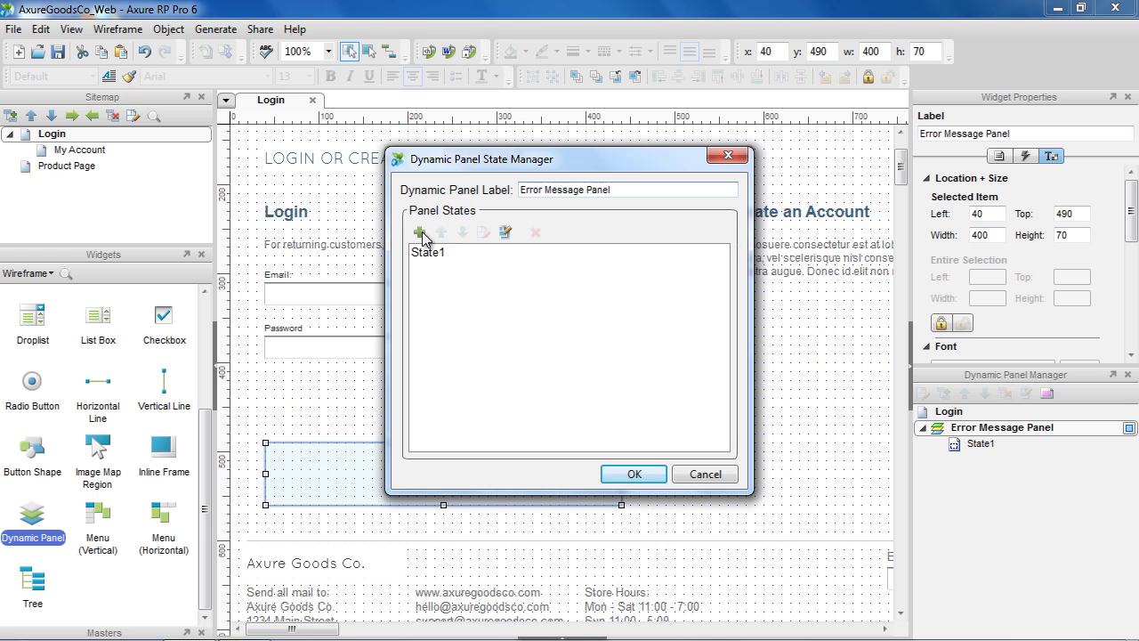
click(479, 252)
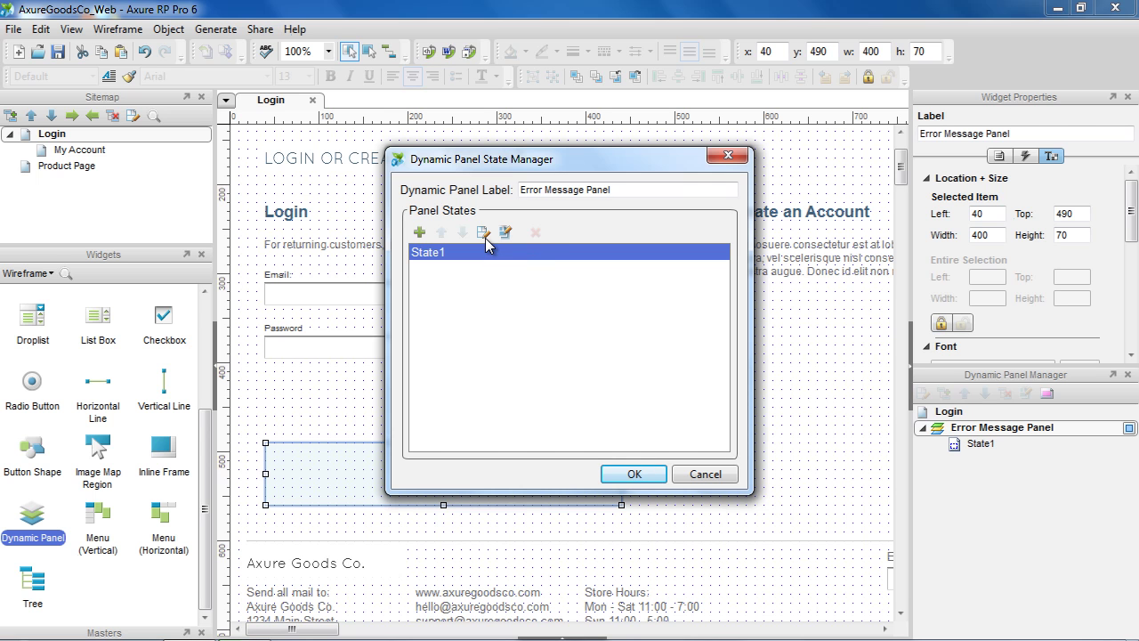
click(486, 238)
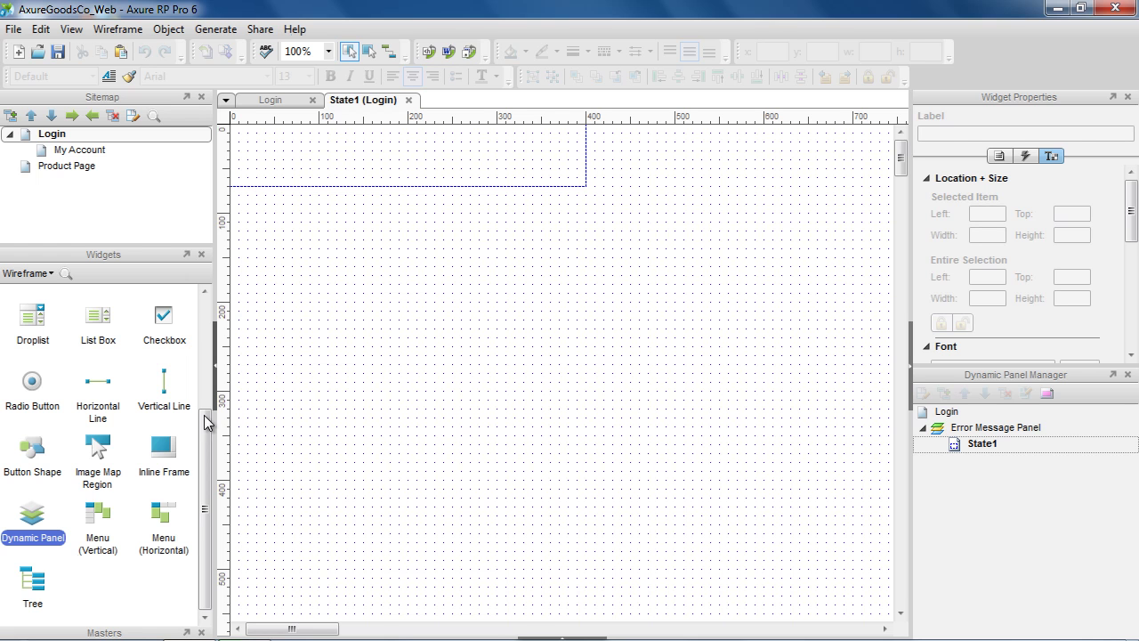
- Add a red 400 × 50 rectangle to State1 carrying the 'Sorry Dude' wrong-login message
drag(206, 436, 217, 317)
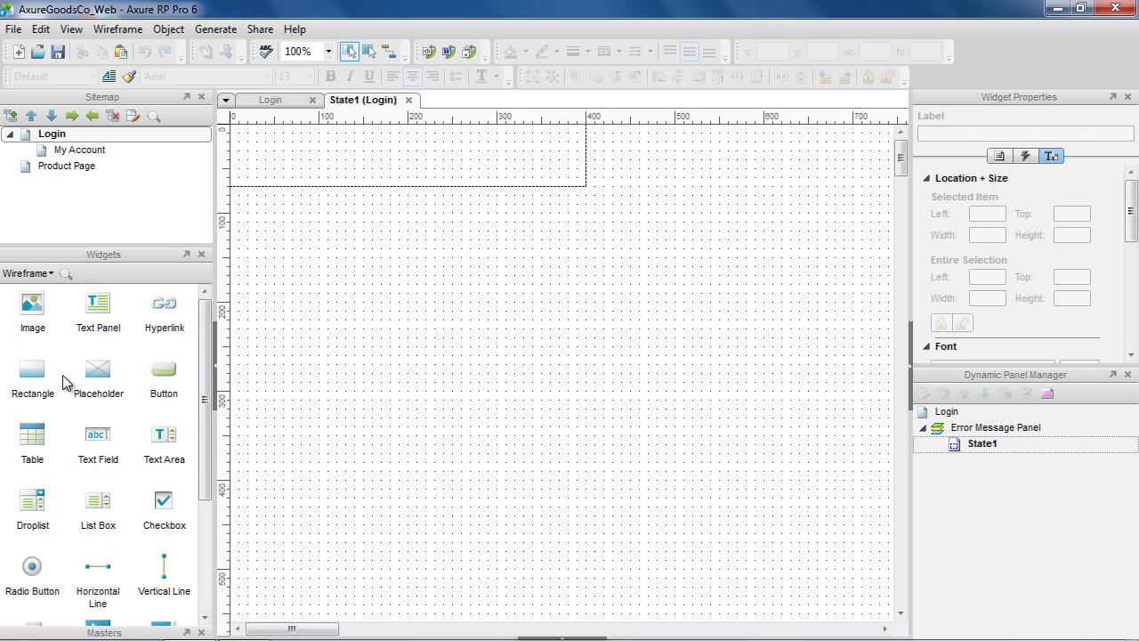
drag(53, 382, 235, 126)
drag(390, 195, 391, 196)
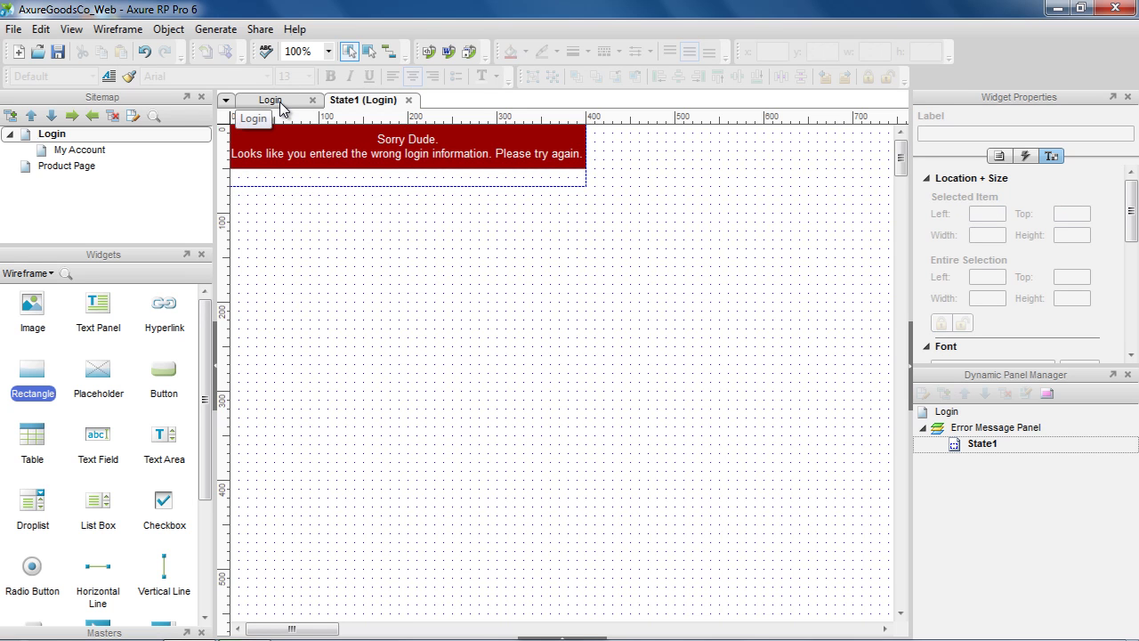
- On the Login page, shrink the Error Message Panel to 50 px tall and set it hidden
click(279, 101)
click(401, 470)
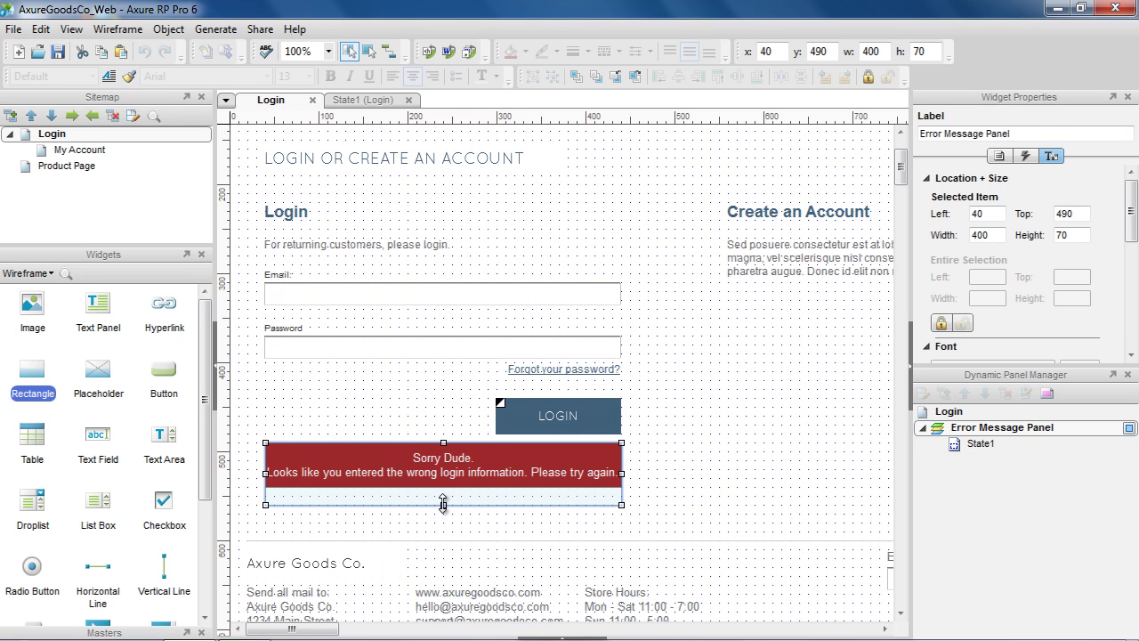
drag(445, 506, 446, 487)
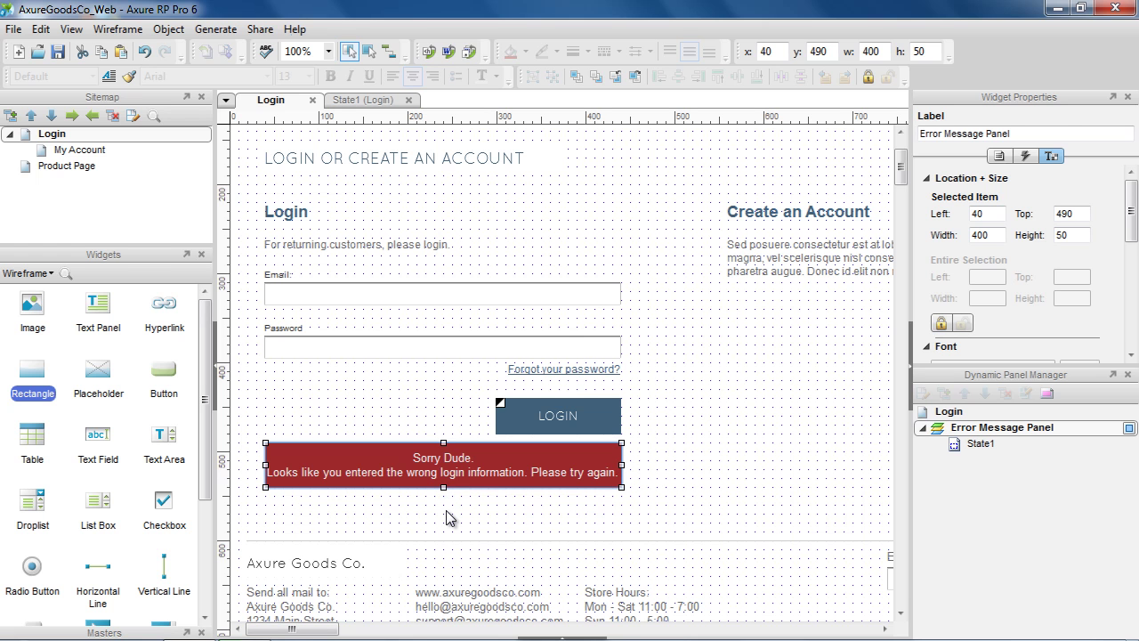
right_click(480, 479)
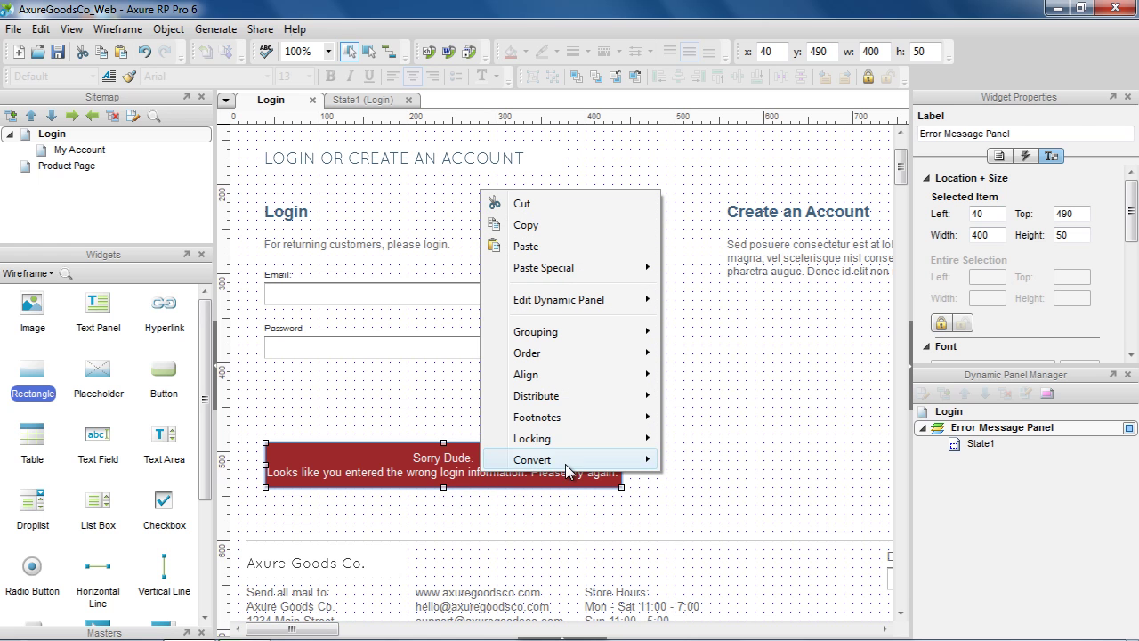
mouse_move(595, 307)
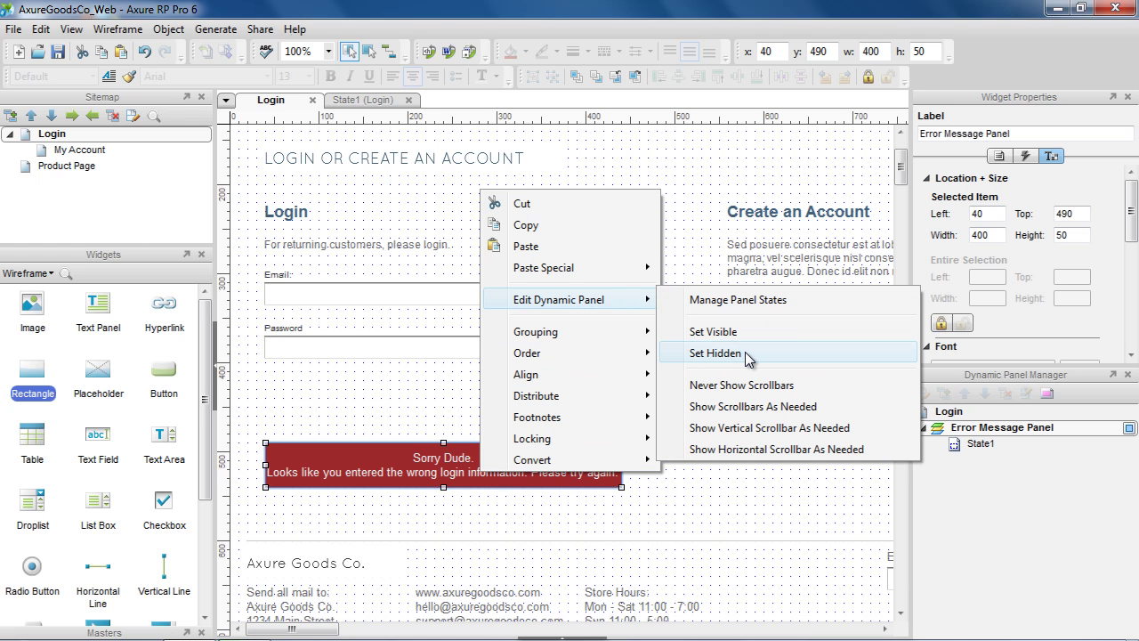
click(715, 353)
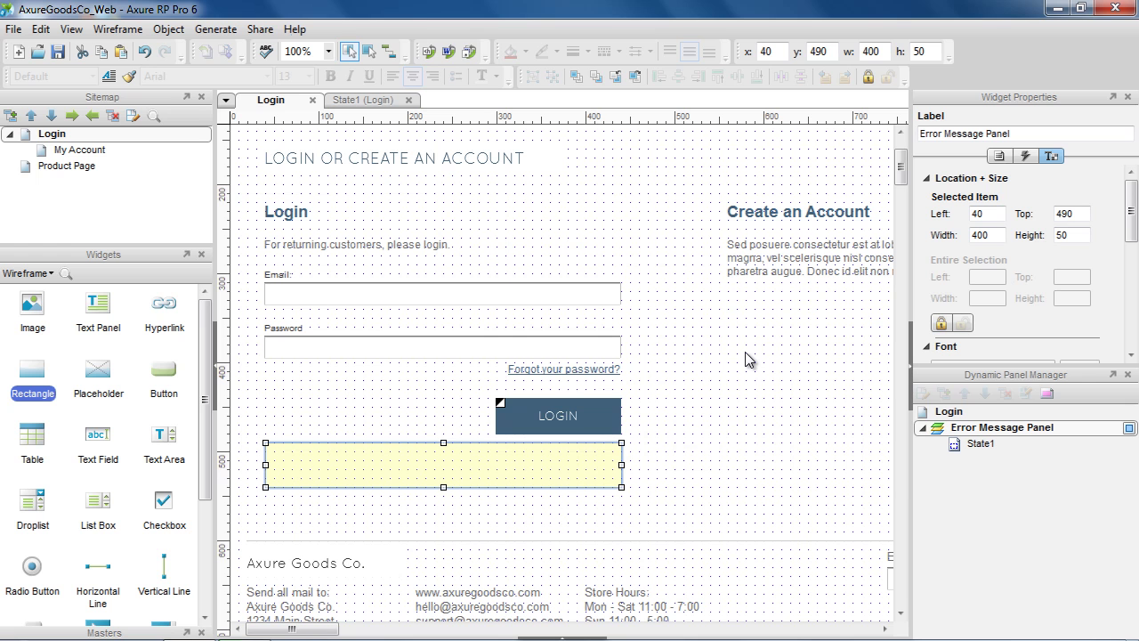
- Give LOGIN an OnClick case 'If login succeeds' that opens the My Account page
click(603, 405)
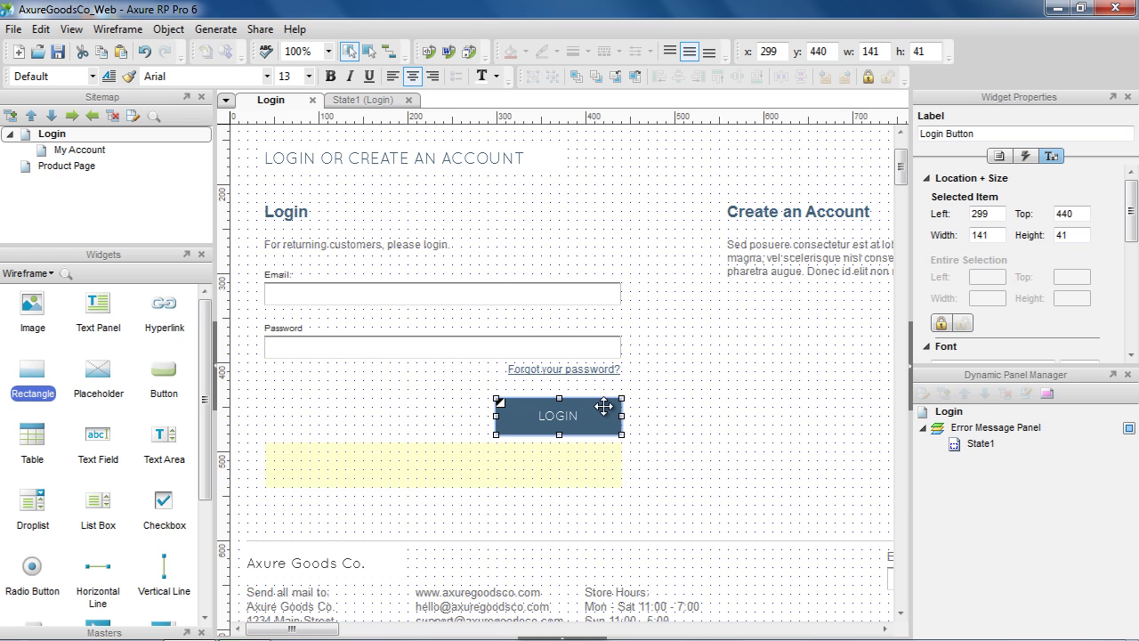
click(1033, 156)
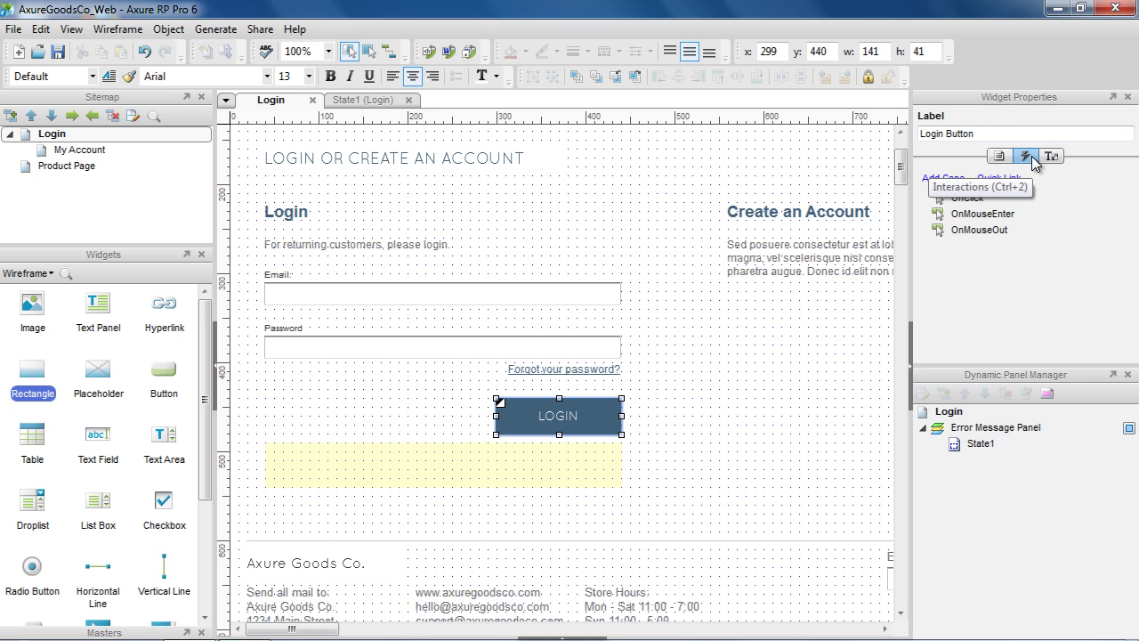
click(968, 197)
click(956, 182)
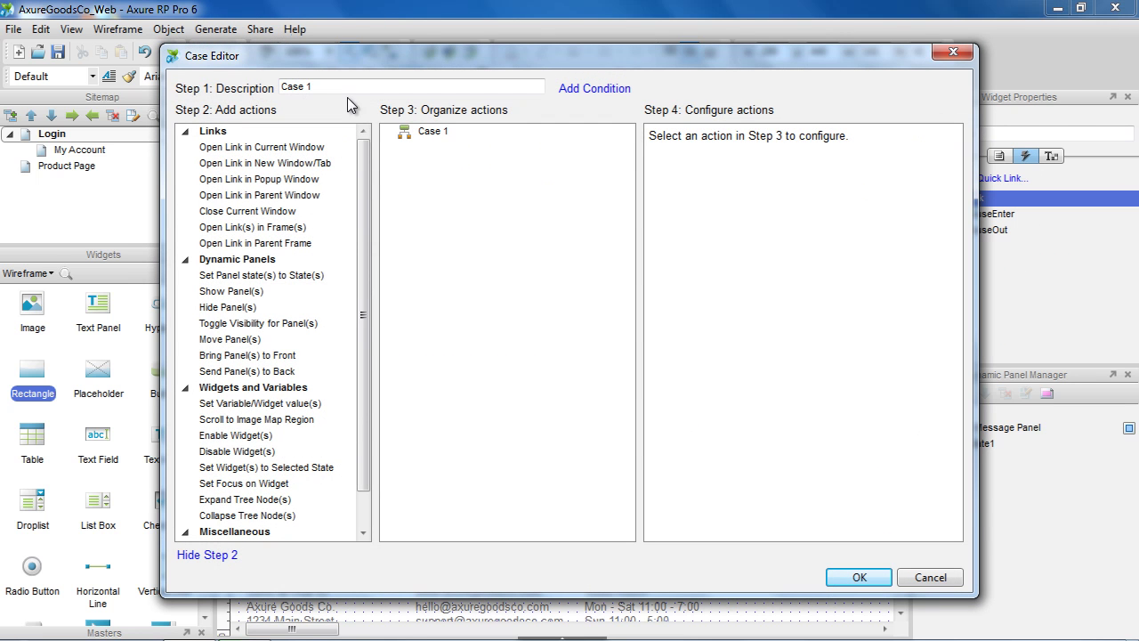
click(345, 88)
key(ctrl+a)
text(If login suc)
click(326, 147)
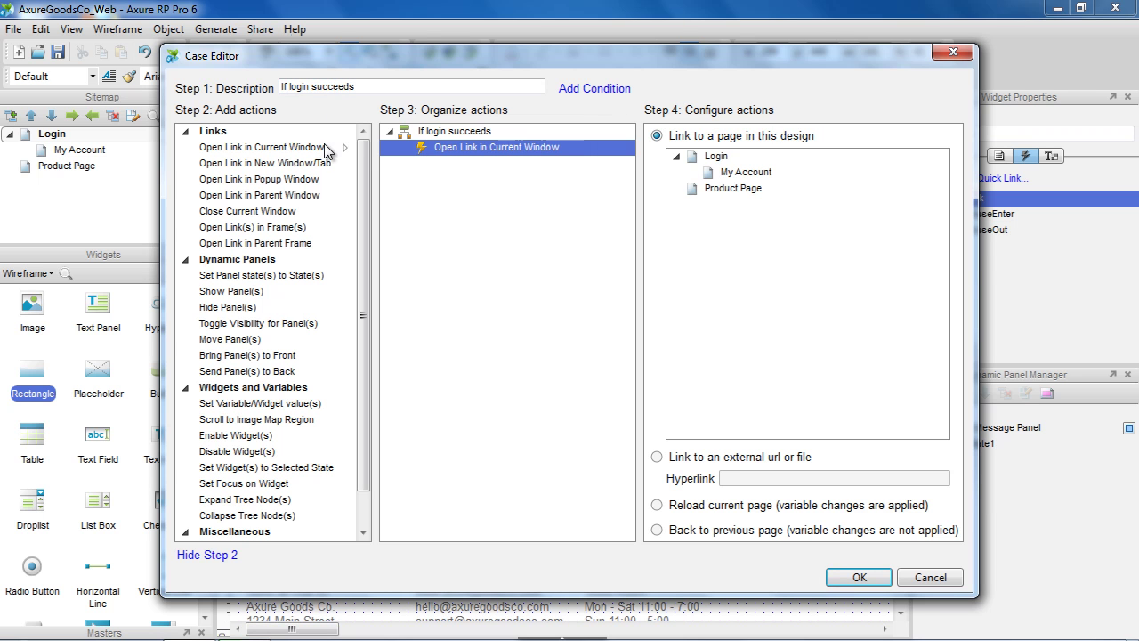
click(748, 174)
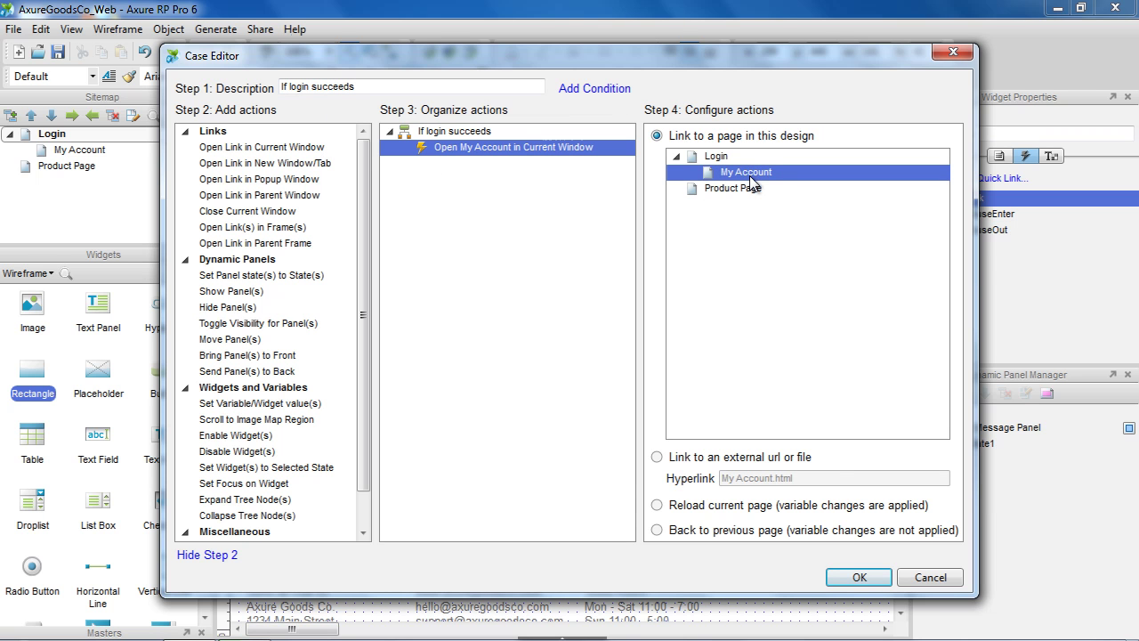
click(866, 579)
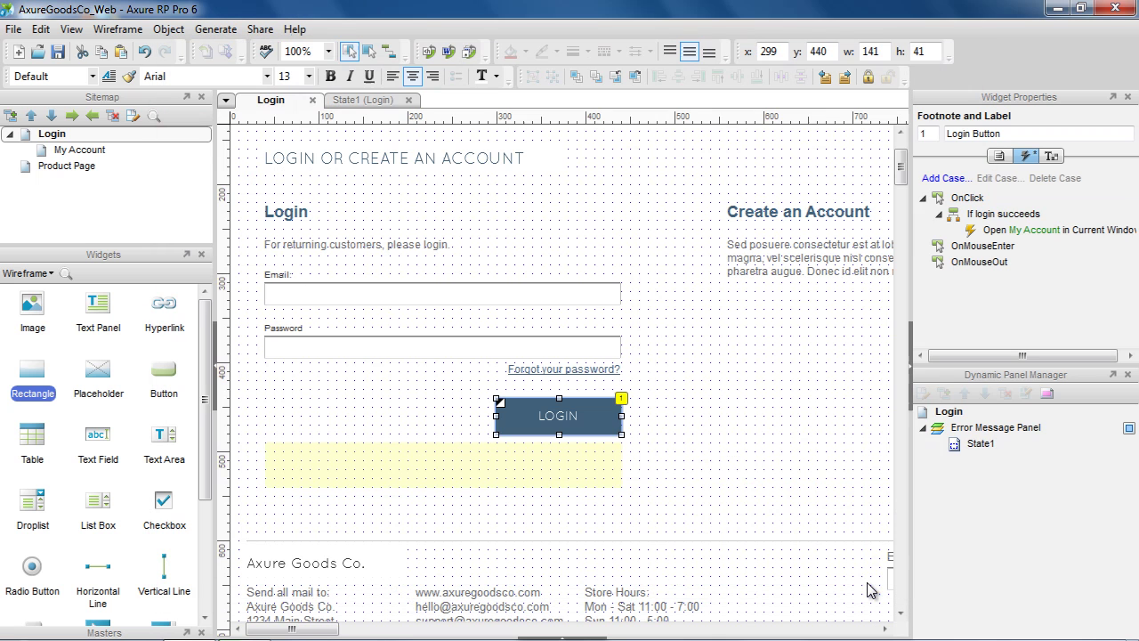
- Add an 'If login fails' case fading in Error Message Panel, then generate the prototype
click(955, 199)
click(947, 178)
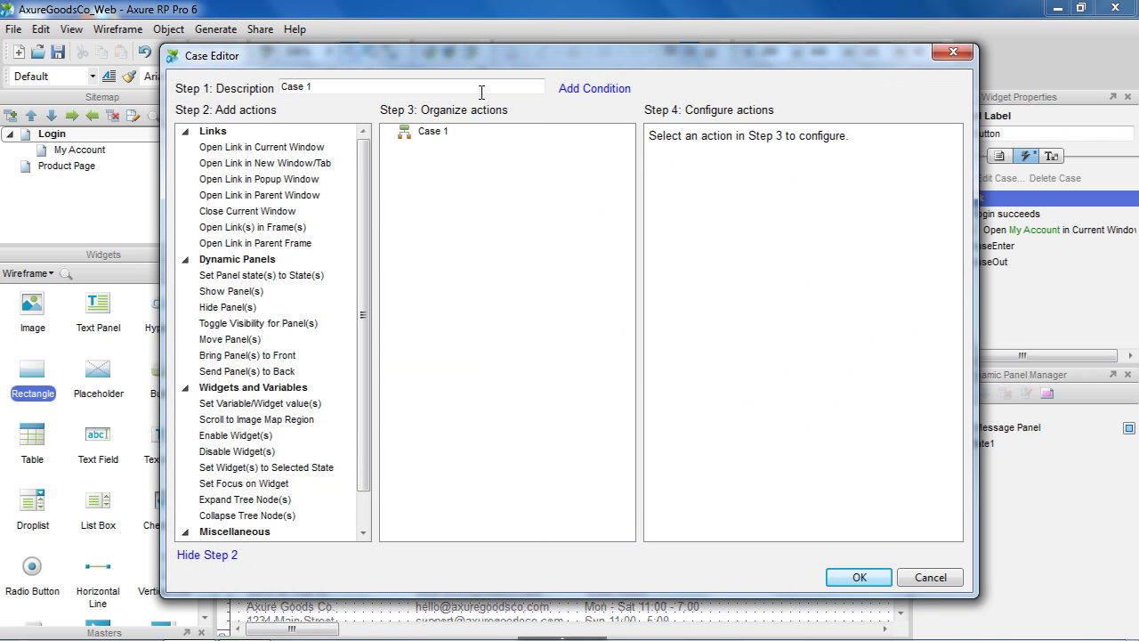
text(If login fails)
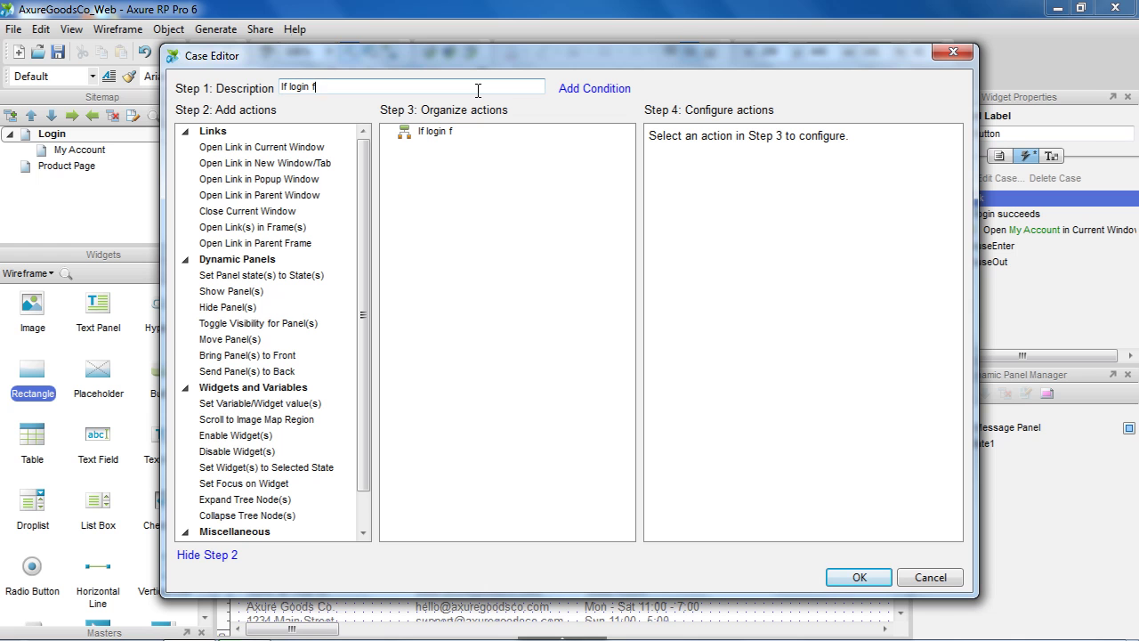
click(313, 292)
click(672, 175)
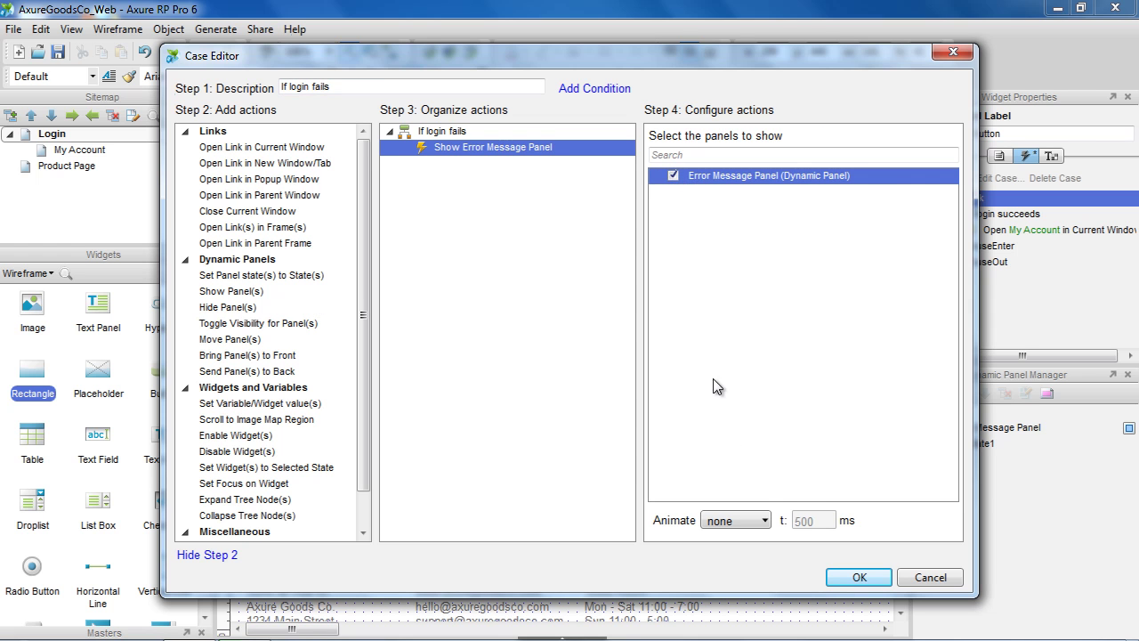
click(755, 525)
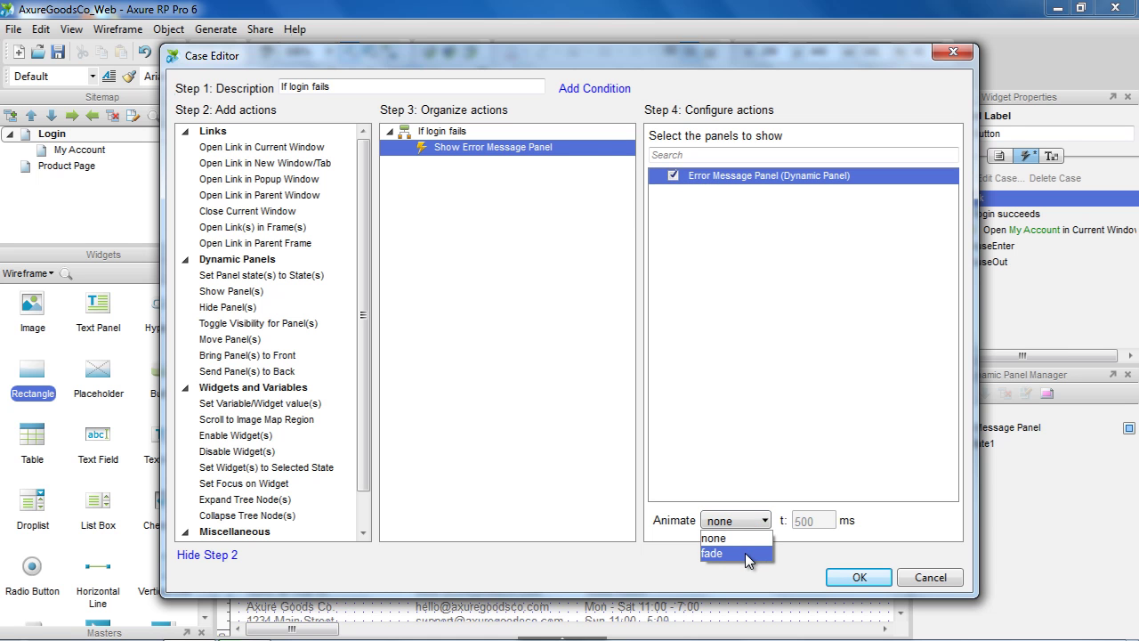
click(745, 553)
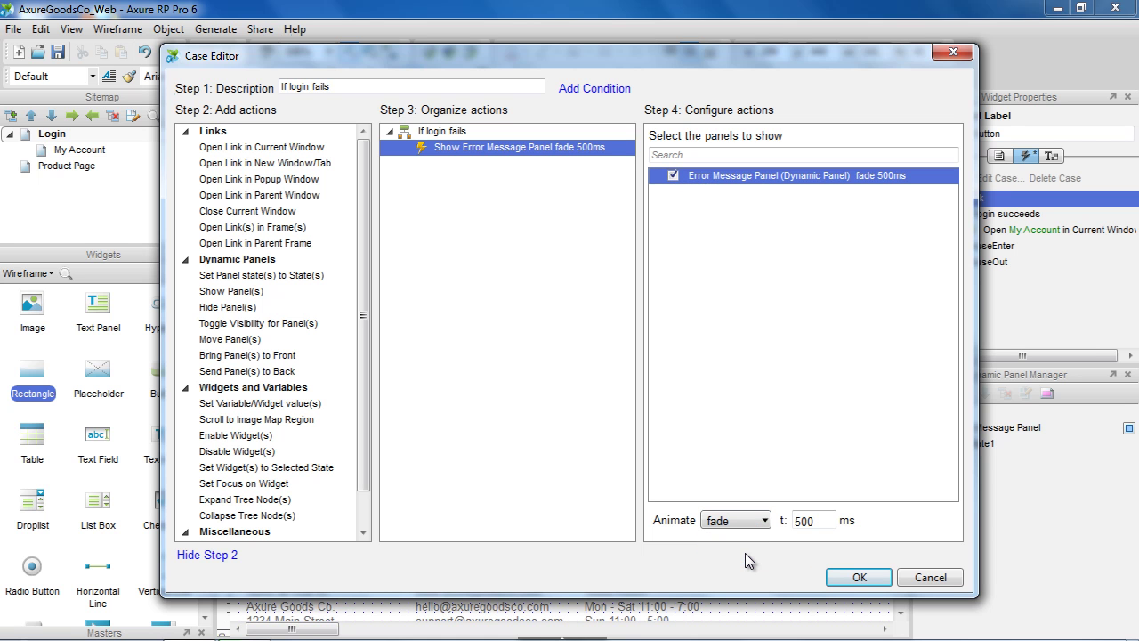
click(855, 577)
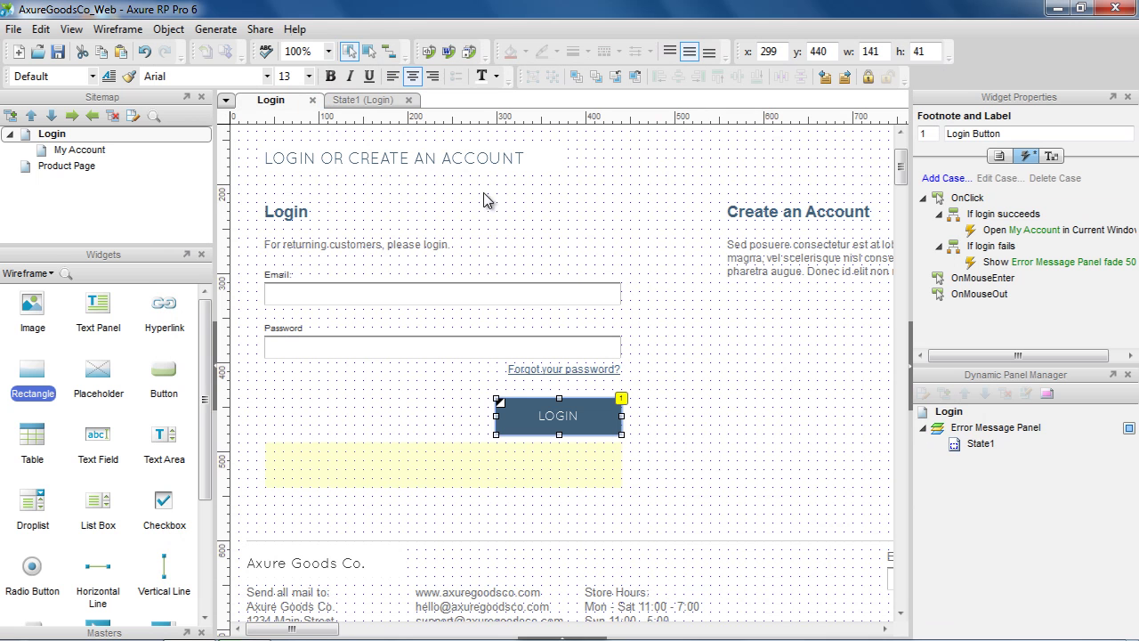
click(429, 51)
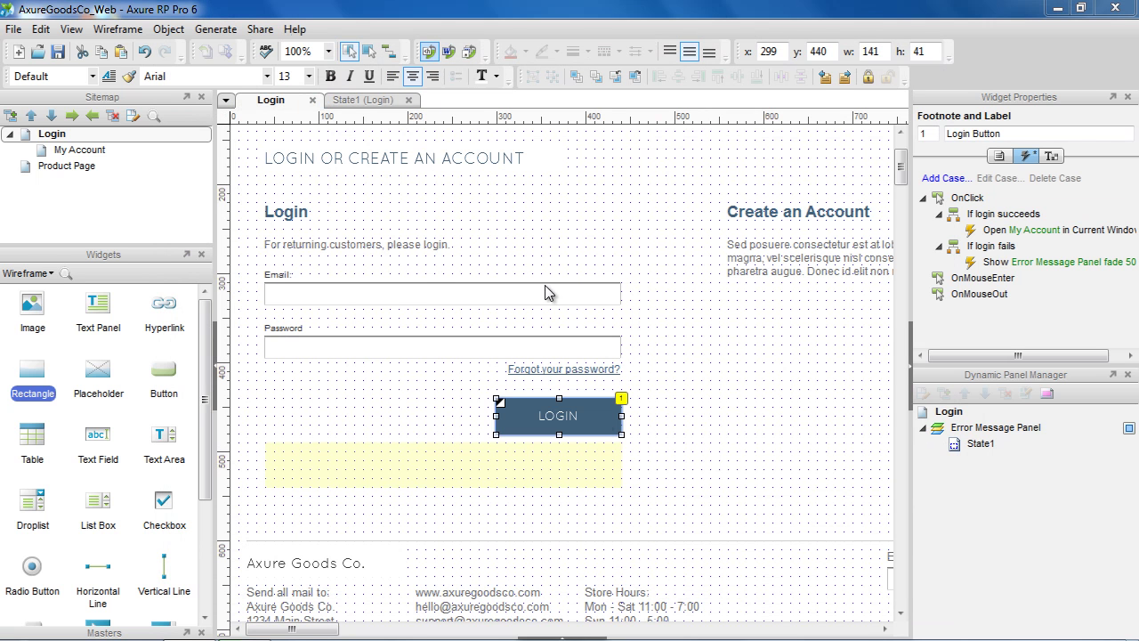
click(692, 540)
- Test LOGIN in Firefox: 'If login fails' shows the red banner, 'If login succeeds' opens My Account
click(572, 395)
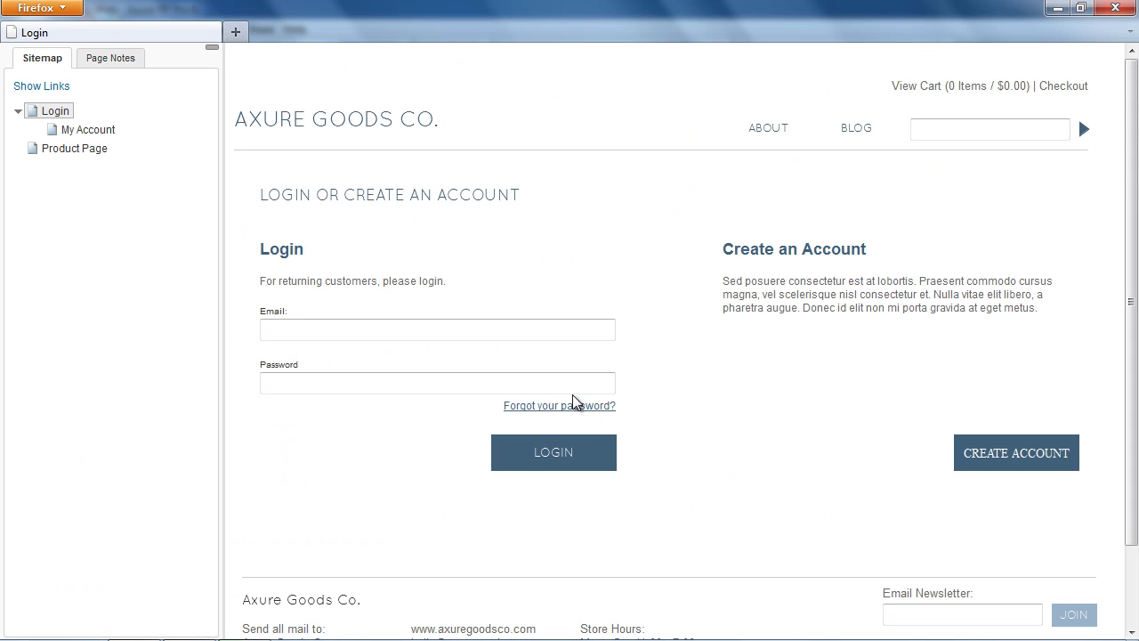
click(590, 459)
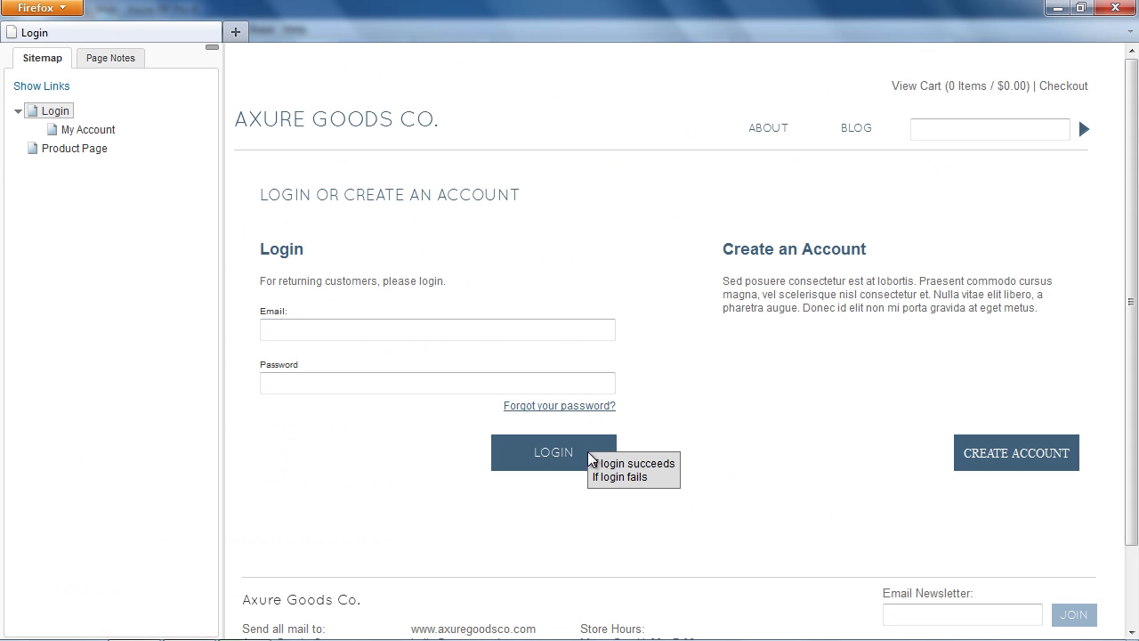
click(617, 480)
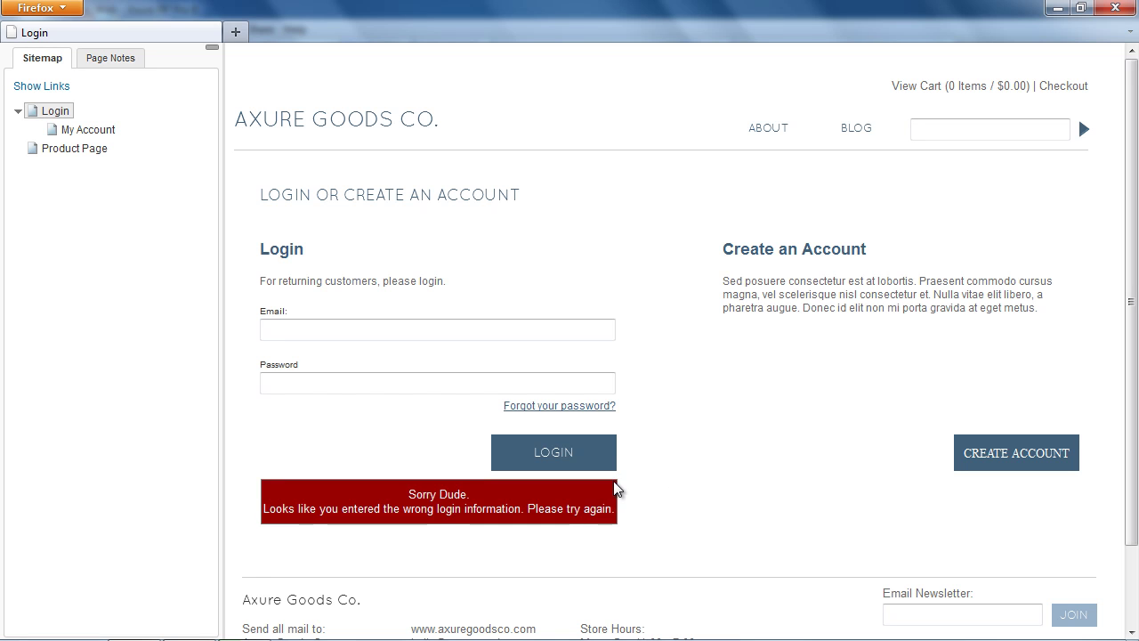
click(597, 458)
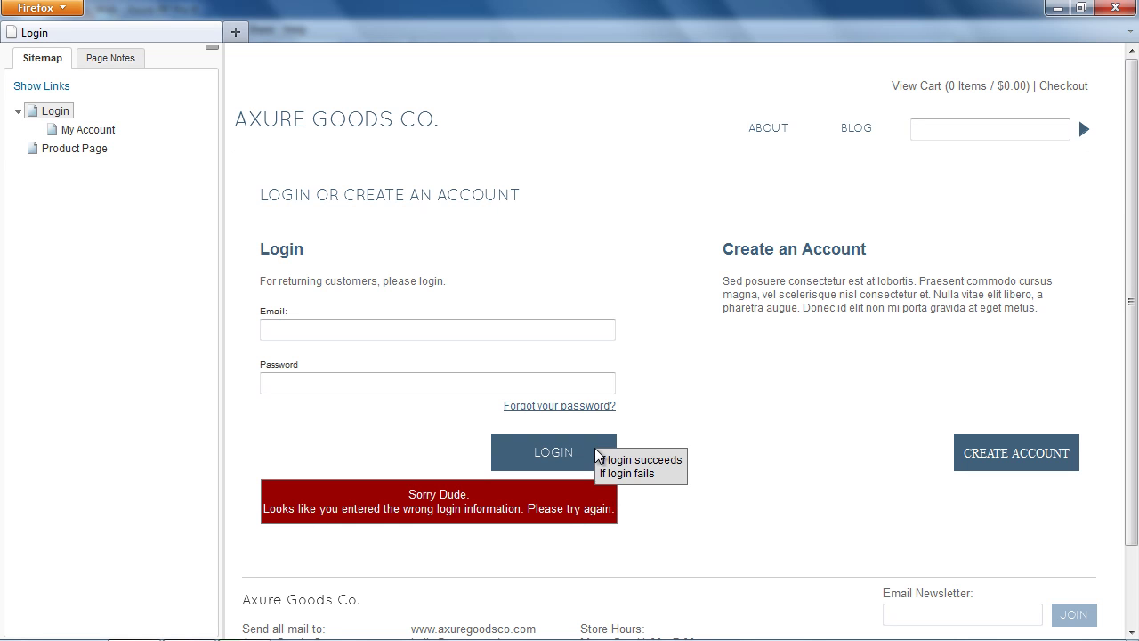
click(612, 460)
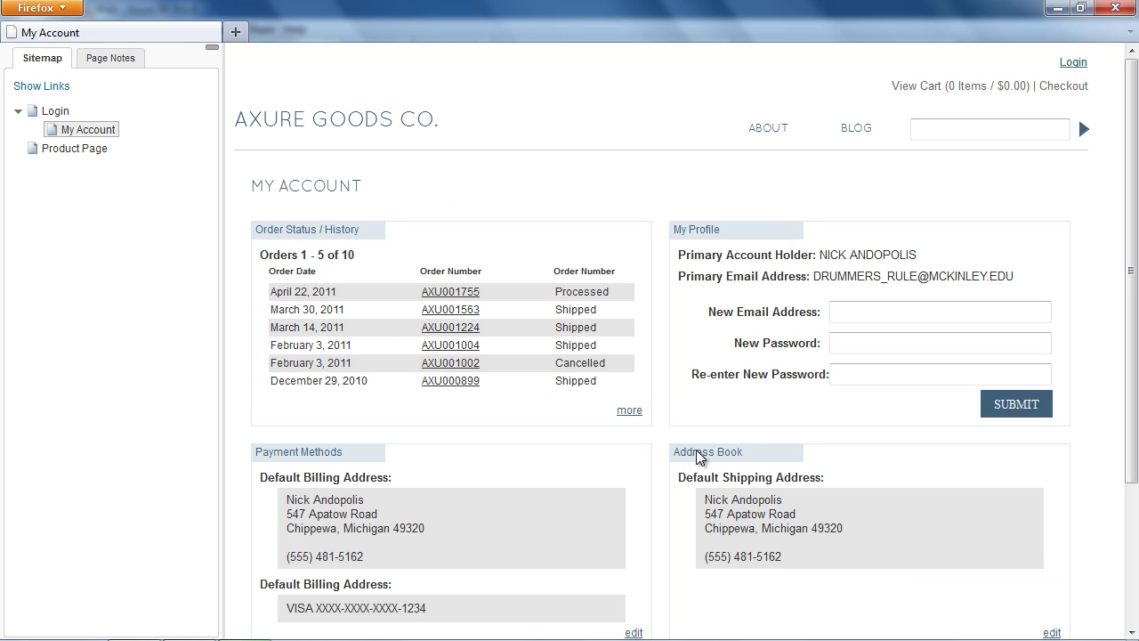
- Return to Axure, open Product Page and scroll to its Details/Reviews/Sizing tab area
click(1056, 9)
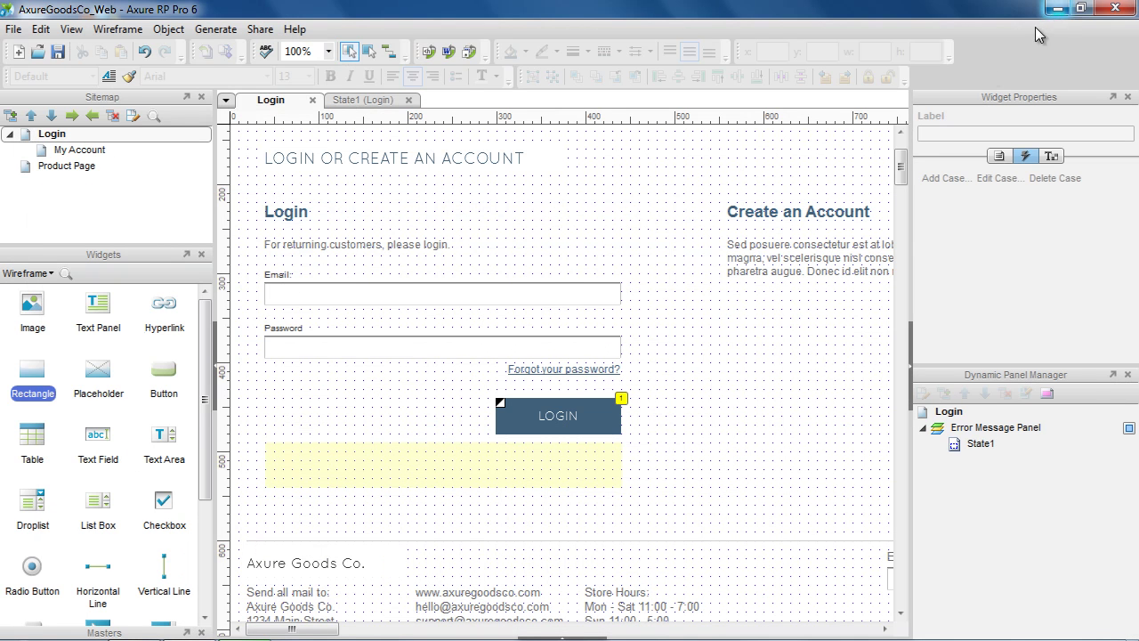
double_click(40, 165)
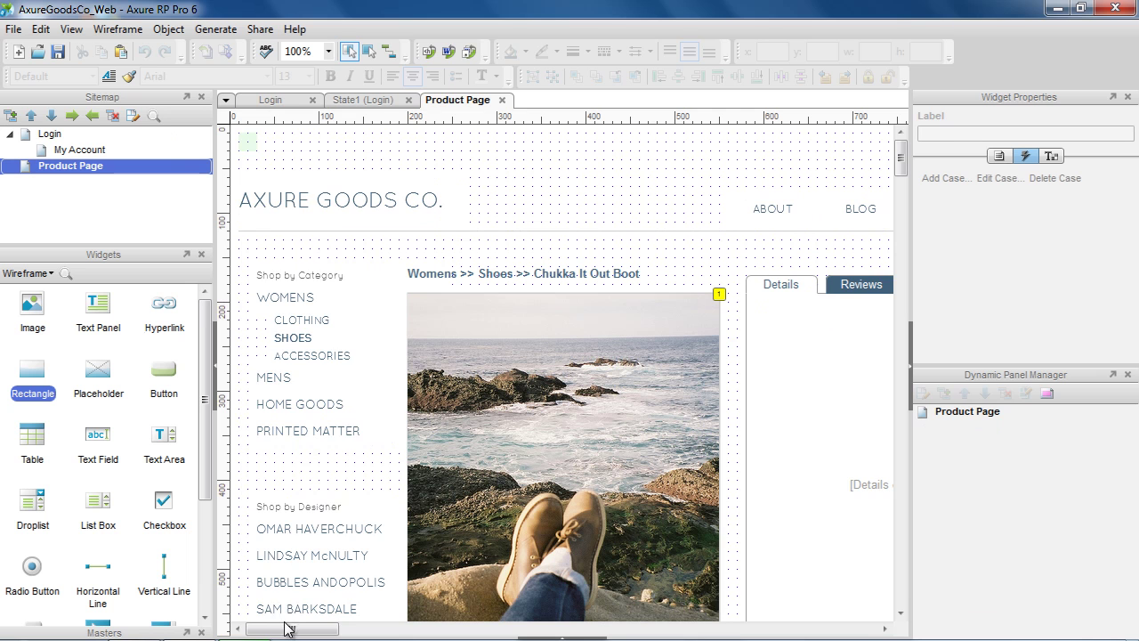
drag(288, 629, 325, 626)
scroll(784, 400, down, 3)
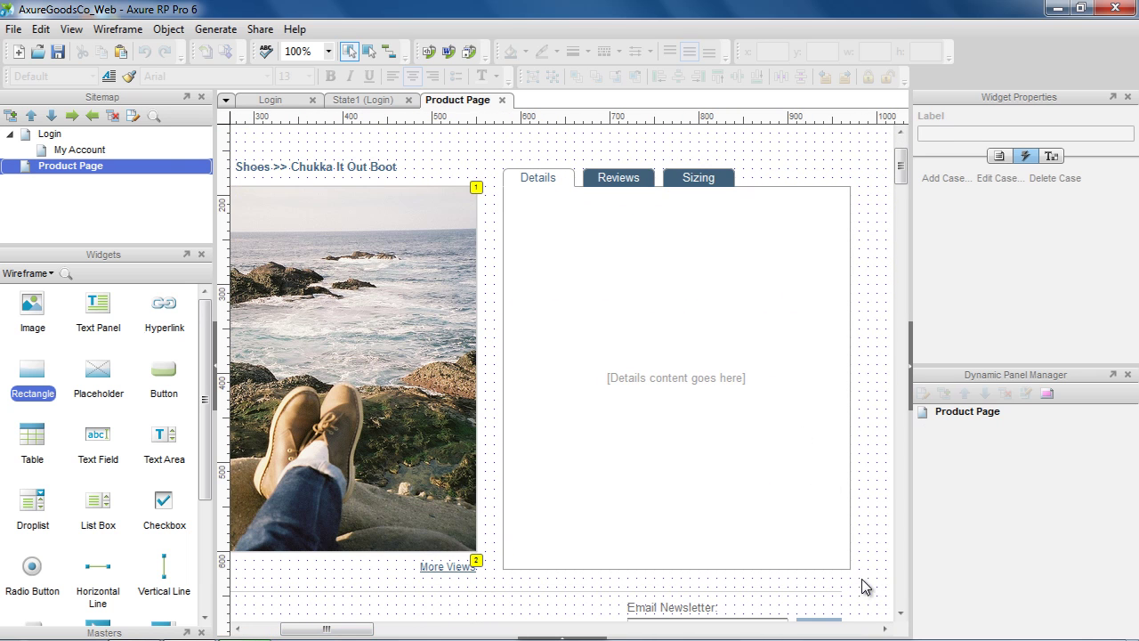
- Convert the selected tabs and content box into a single dynamic panel
drag(862, 585, 508, 176)
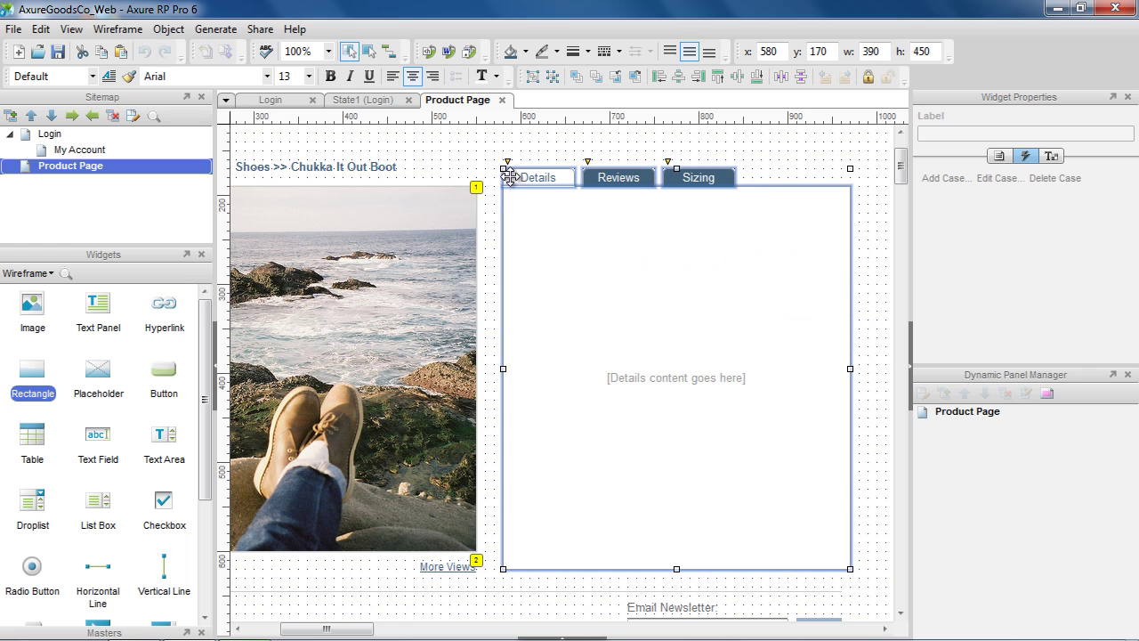
right_click(568, 212)
mouse_move(655, 484)
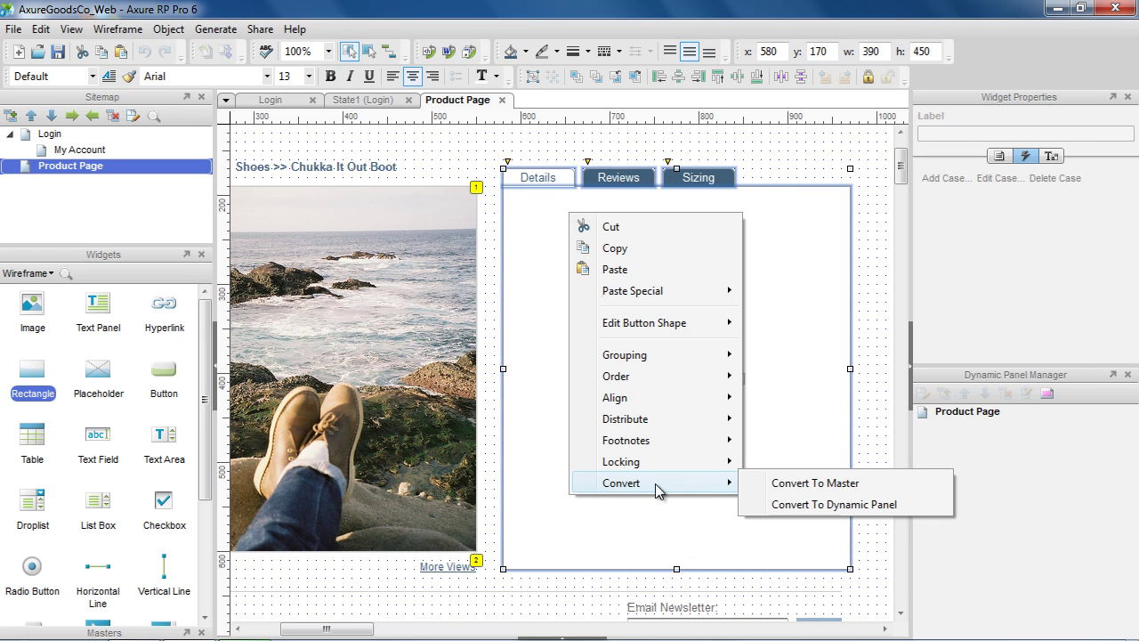
click(904, 504)
click(633, 415)
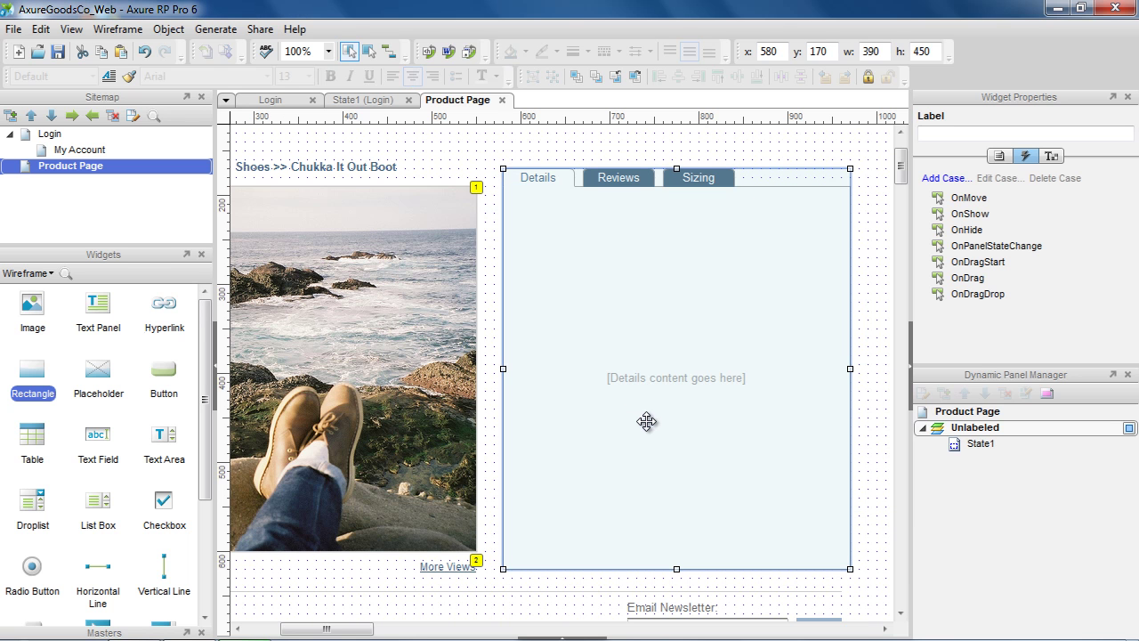
- Rename the panel Product Details and add two more states
click(986, 431)
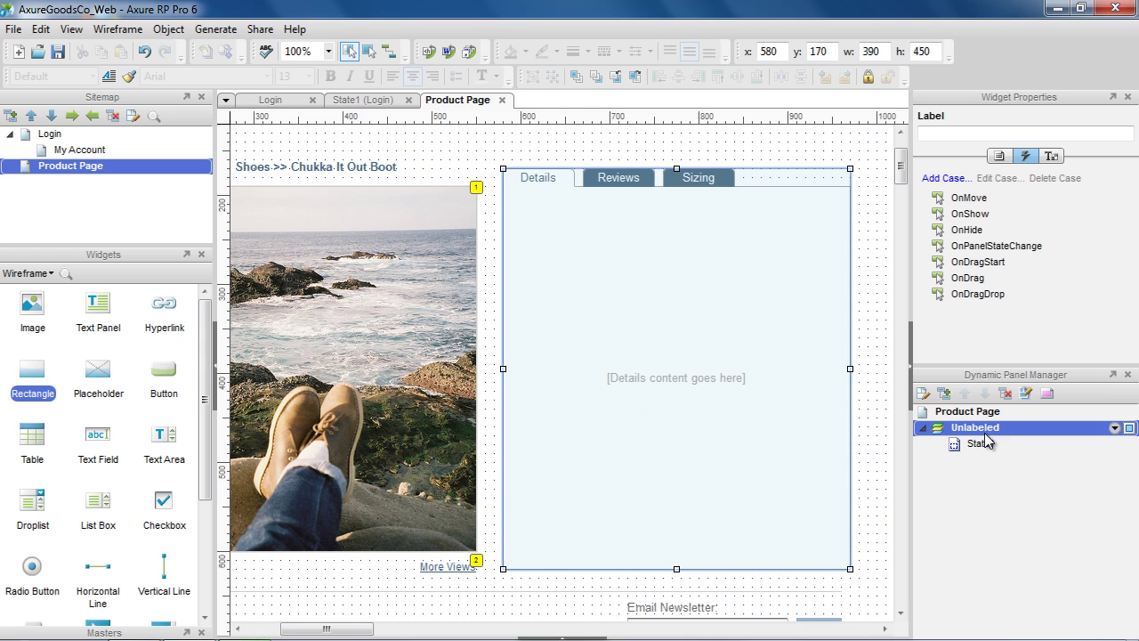
click(993, 431)
text(Product Details)
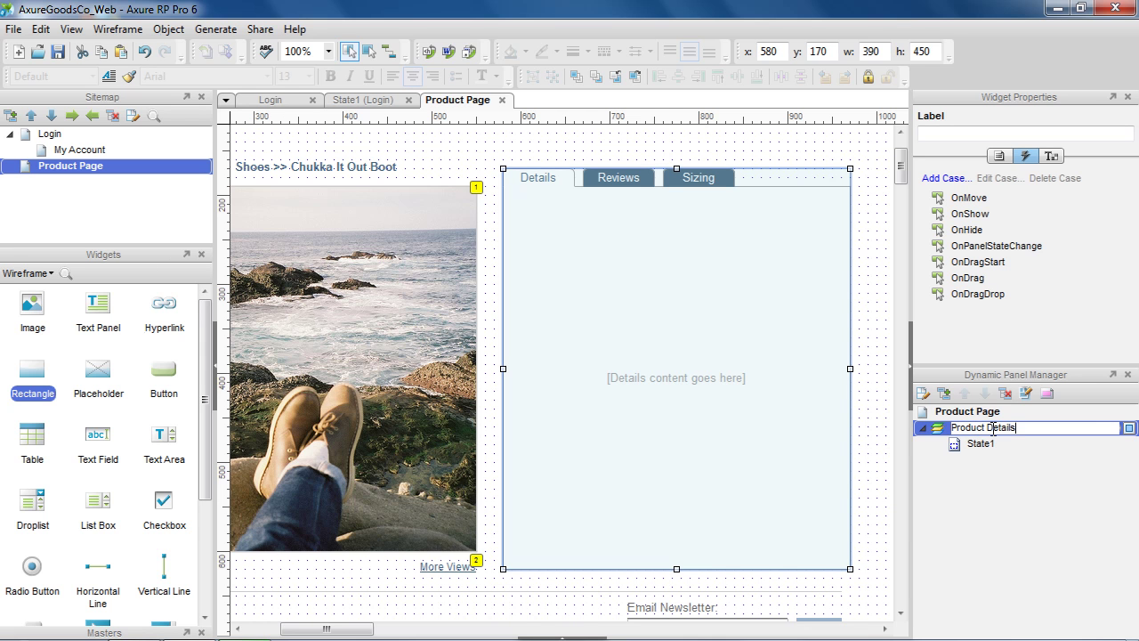
click(949, 399)
click(948, 398)
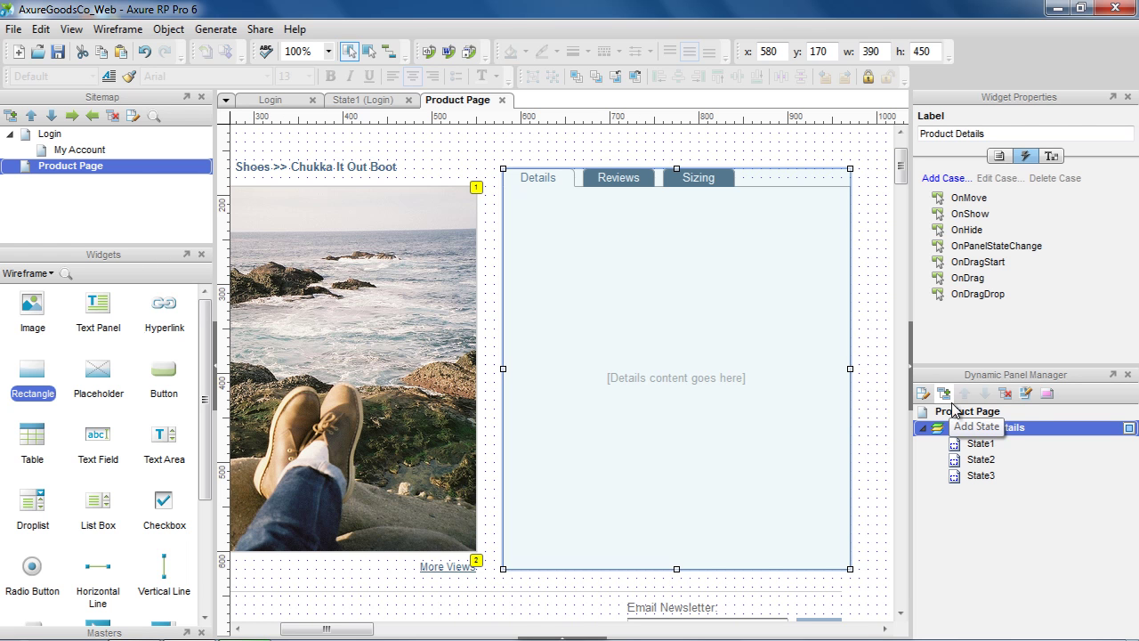
- Rename the three states Details, Reviews and Sizing
click(982, 444)
click(984, 445)
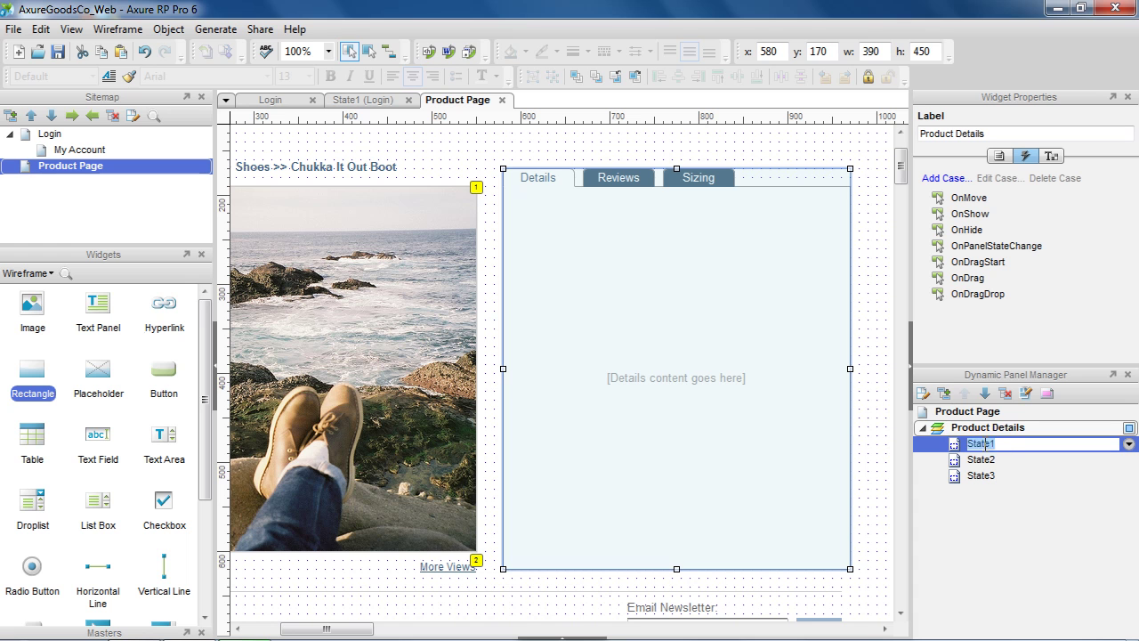
text(Details)
click(986, 459)
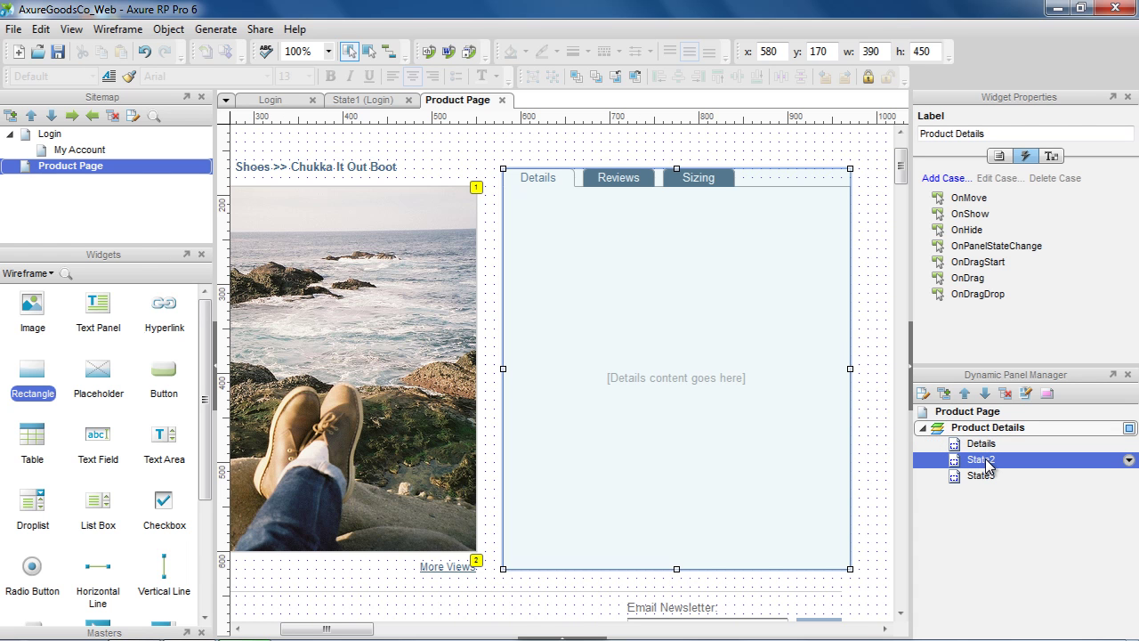
click(986, 459)
text(Reviews)
click(995, 478)
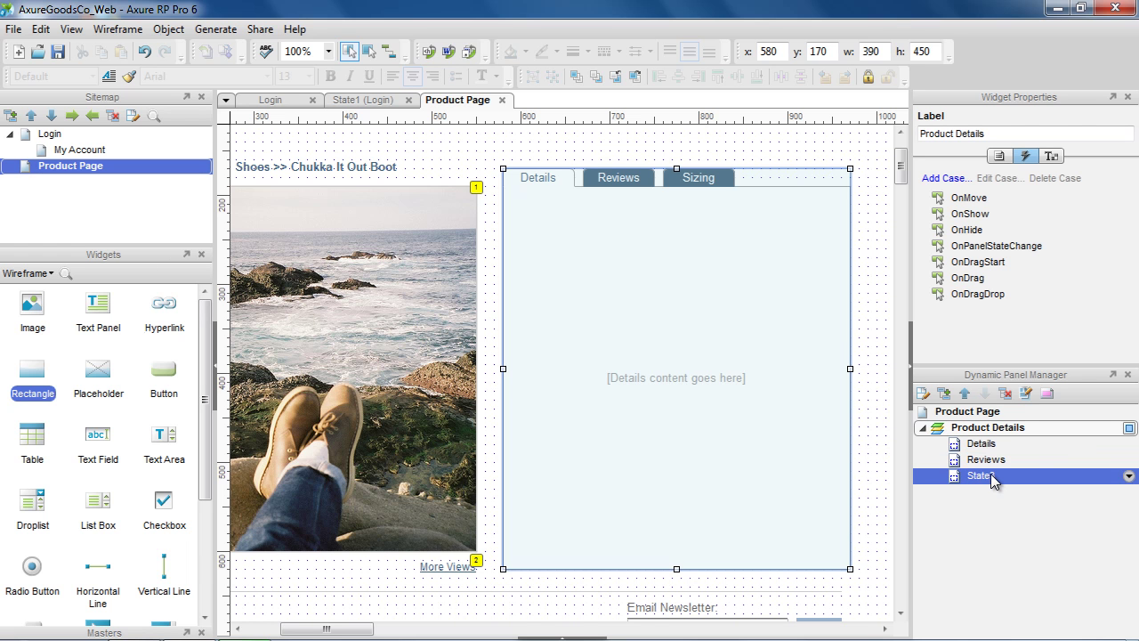
click(994, 478)
text(Sizing)
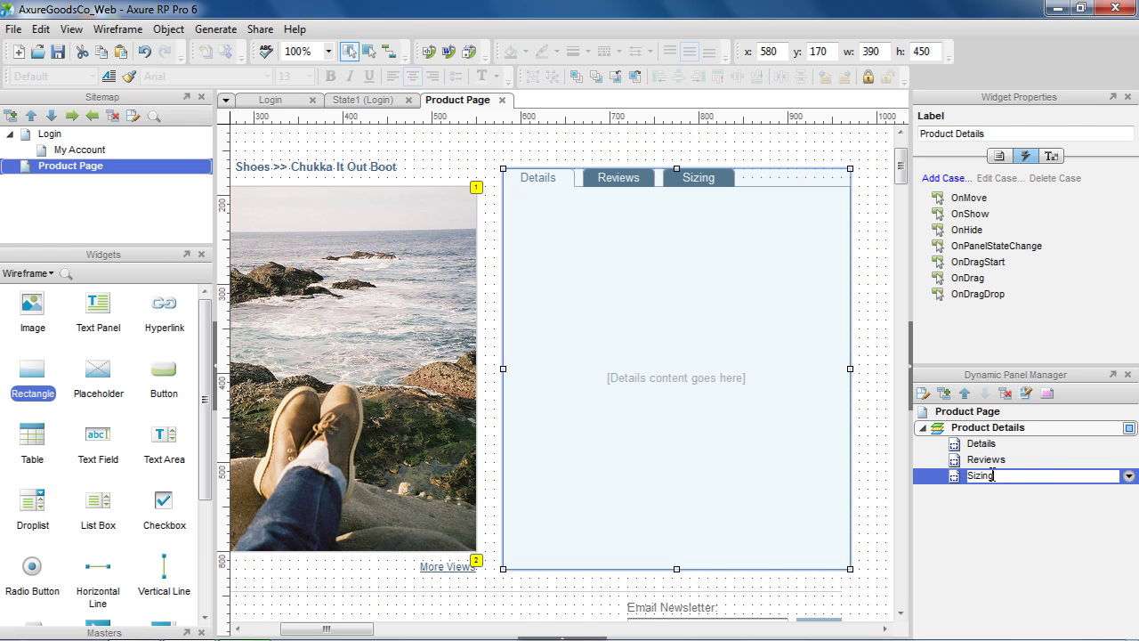
- Open all three Product Details states for editing and select the Details tab's OnClick event
click(1024, 397)
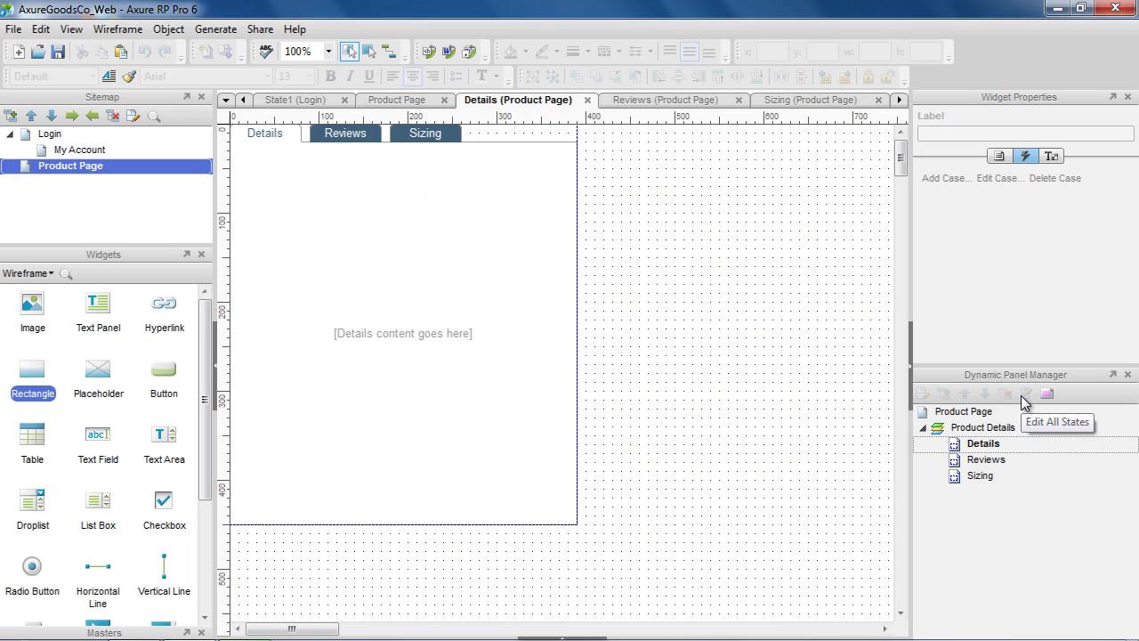
click(282, 141)
click(966, 199)
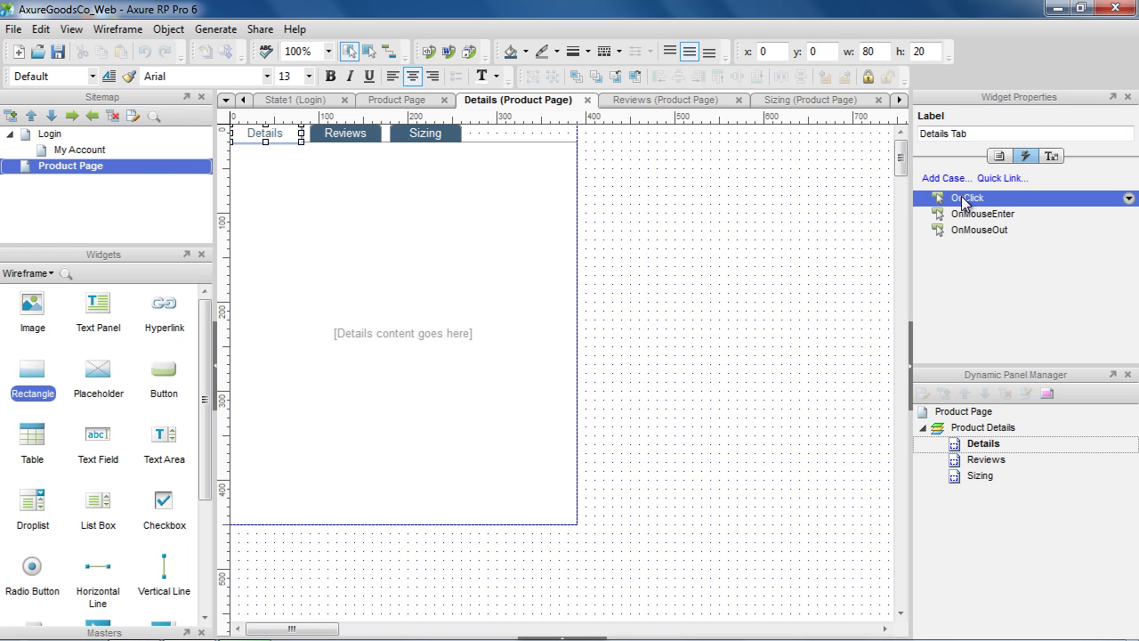
- Give the Details tab an OnClick case setting Product Details to its Details state
double_click(962, 198)
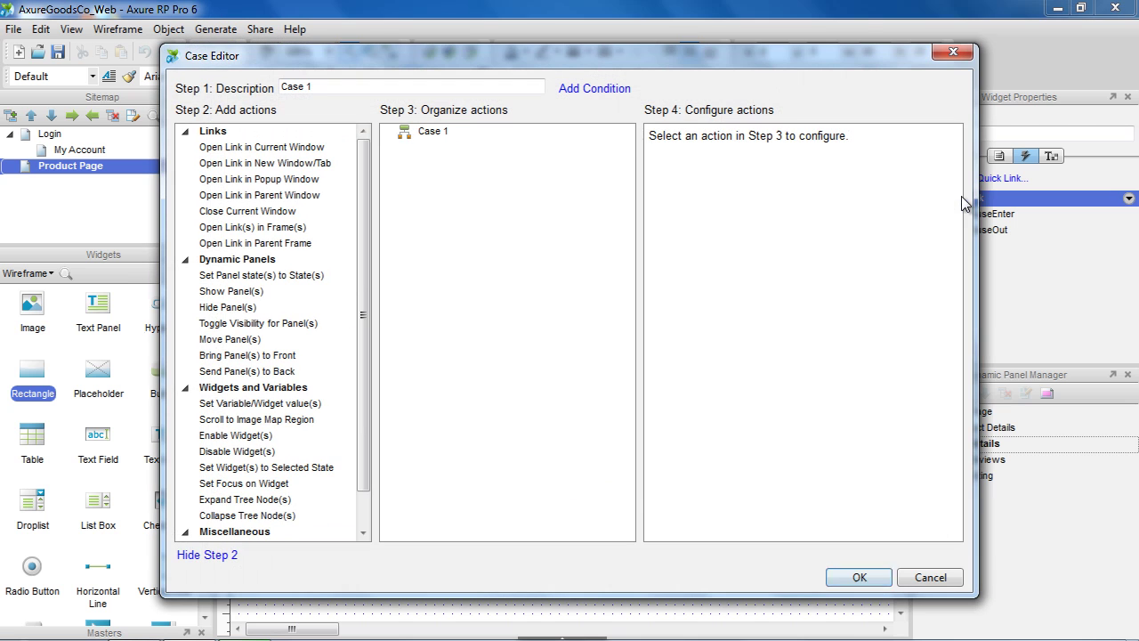
click(322, 275)
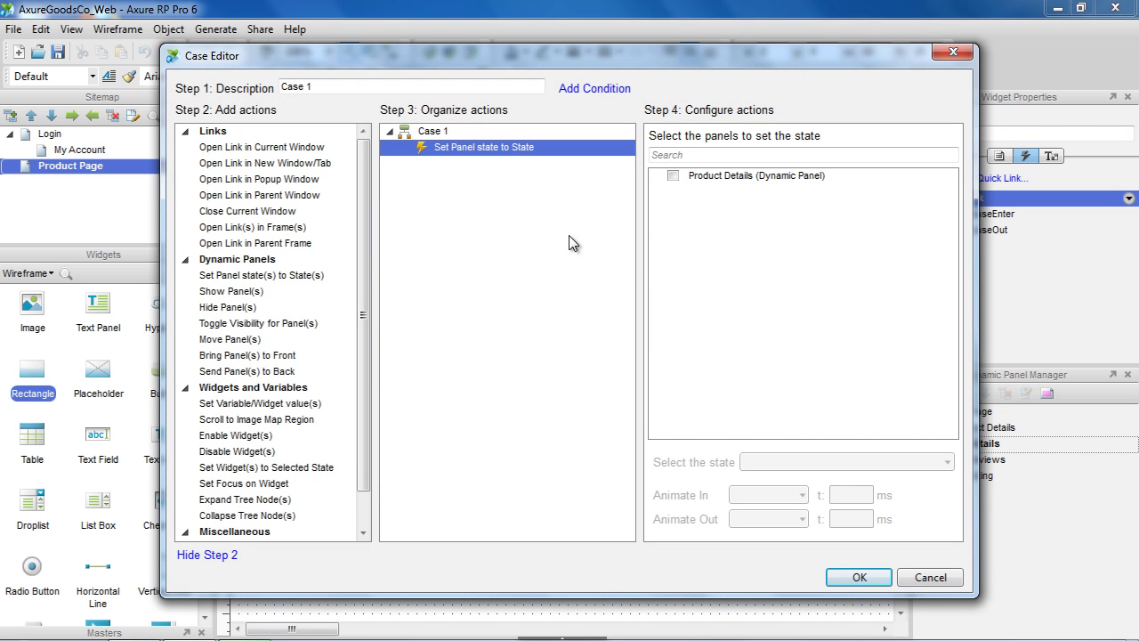
click(672, 176)
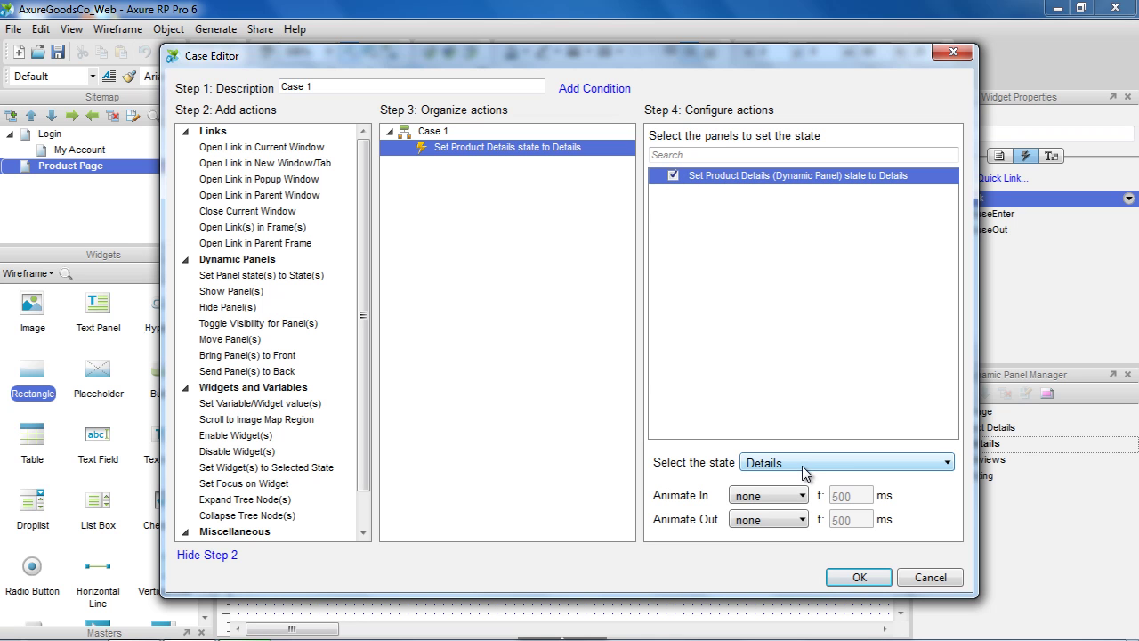
click(855, 575)
- Give the Reviews tab an OnClick case setting Product Details to the Reviews state
click(368, 133)
double_click(968, 197)
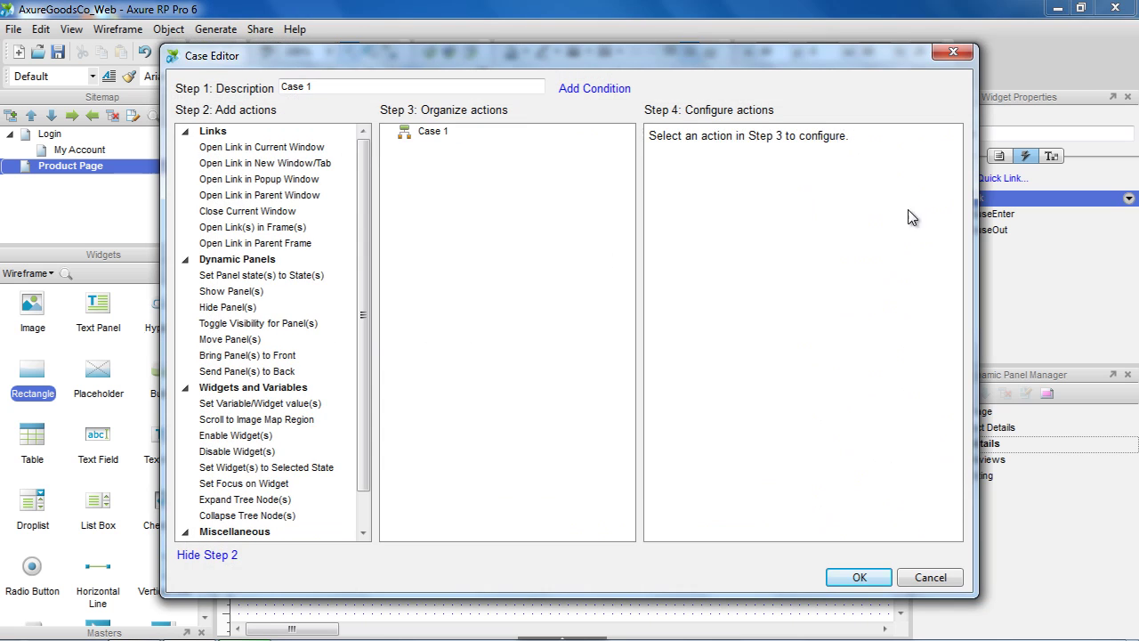
click(267, 275)
click(672, 176)
click(823, 463)
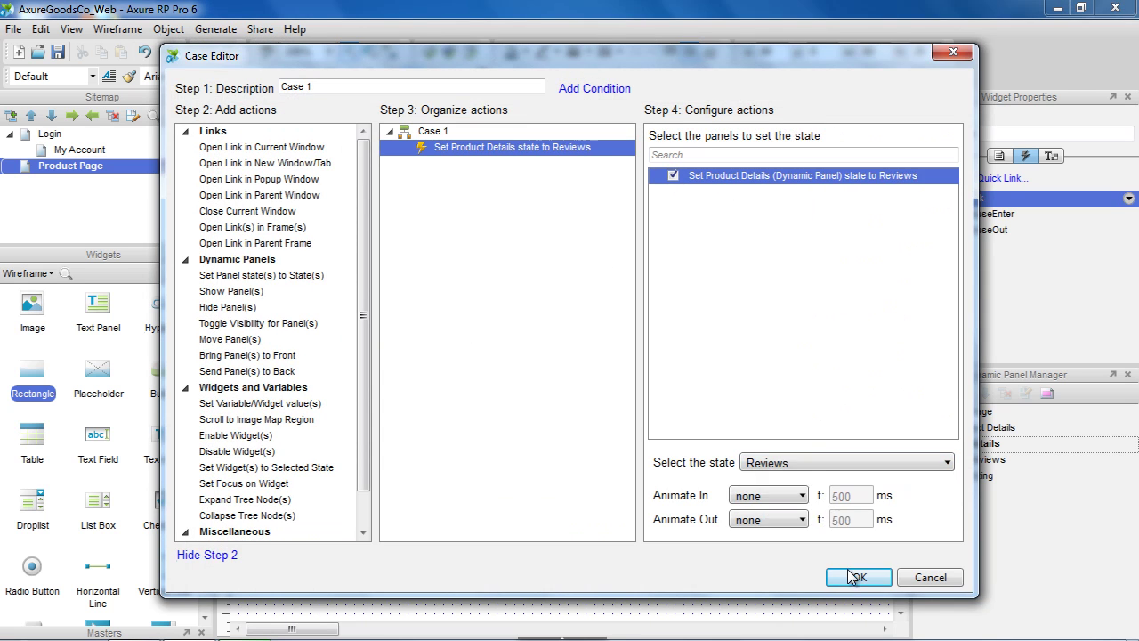
click(754, 495)
click(859, 577)
- Give the Sizing tab an OnClick case setting Product Details to the Sizing state
double_click(938, 203)
click(326, 280)
click(672, 176)
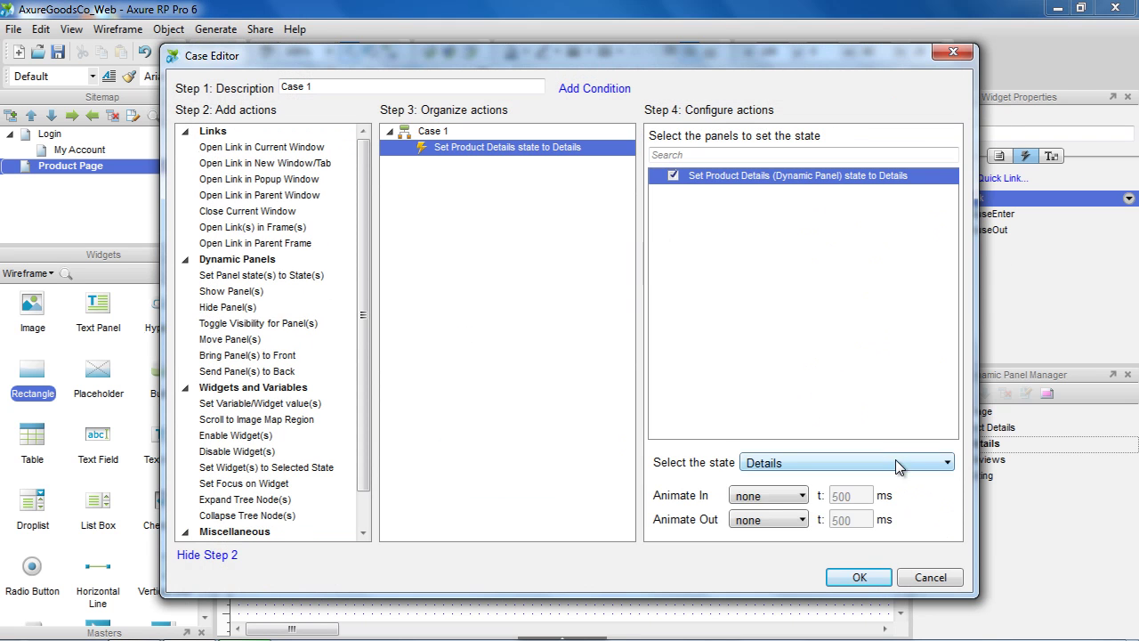
click(899, 463)
click(881, 513)
click(884, 576)
- Copy the tabs and content box into the Reviews state
right_click(300, 160)
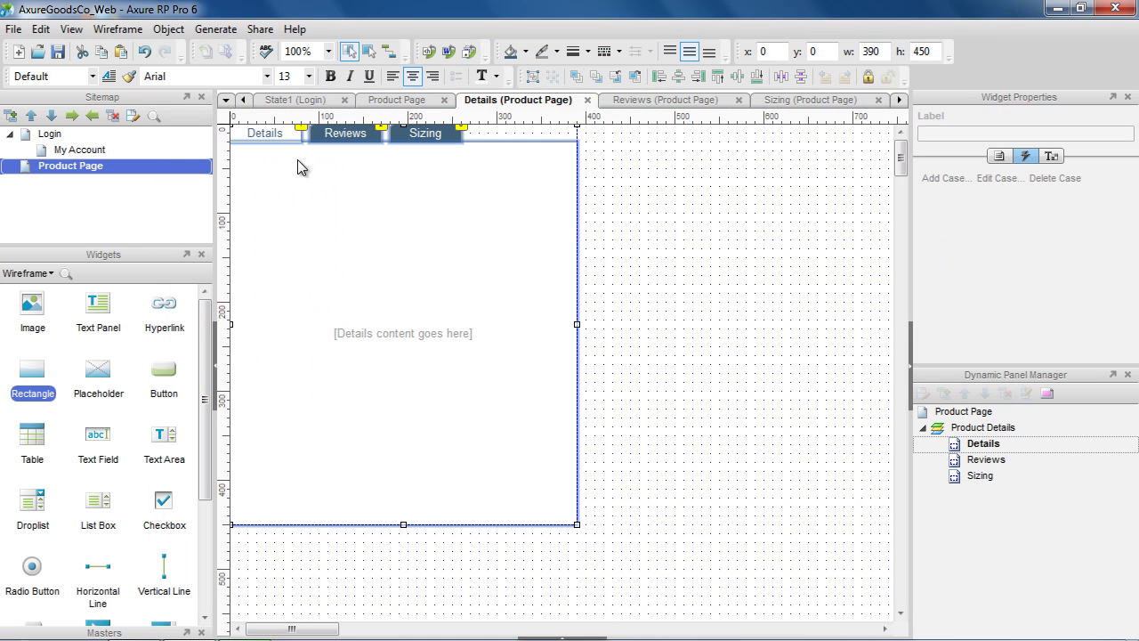
click(369, 197)
click(643, 99)
right_click(523, 194)
click(534, 203)
- Give the Reviews tab a light fill and enter 'Reviews content goes here'
click(285, 137)
click(345, 133)
click(496, 76)
click(525, 50)
click(525, 50)
click(553, 105)
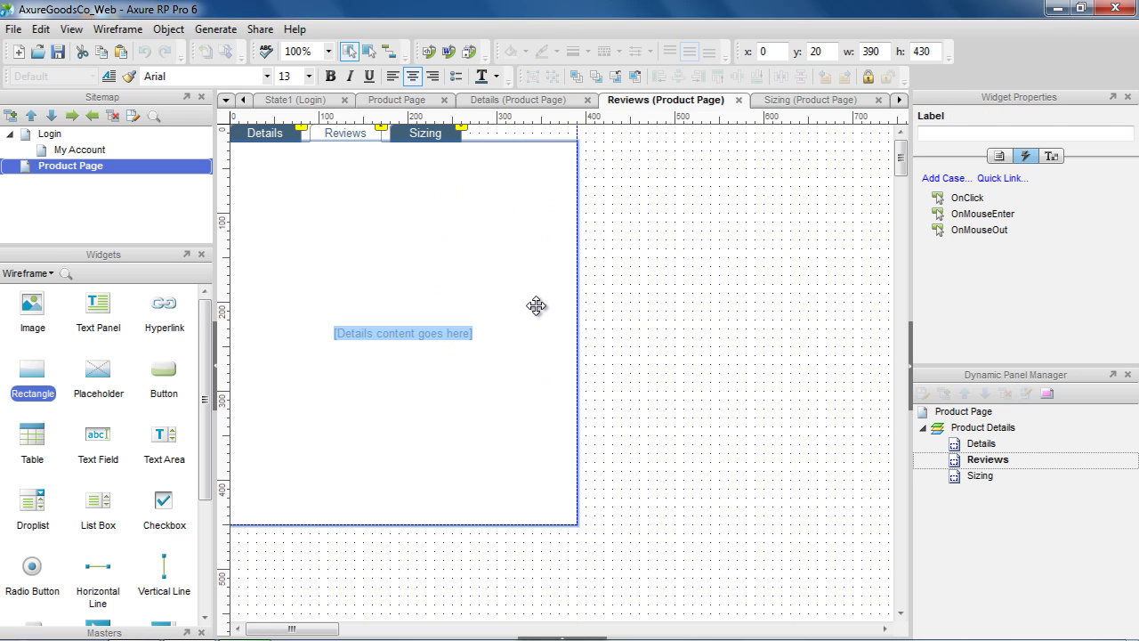
text([Reviews content goes here])
- Copy the Reviews state's tabs and content box into the Sizing state
click(620, 321)
drag(631, 424, 238, 123)
right_click(429, 204)
click(450, 224)
key(ctrl+Tab)
key(ctrl+v)
- In the Sizing state, give the Reviews tab a dark fill and readable label colour
click(381, 136)
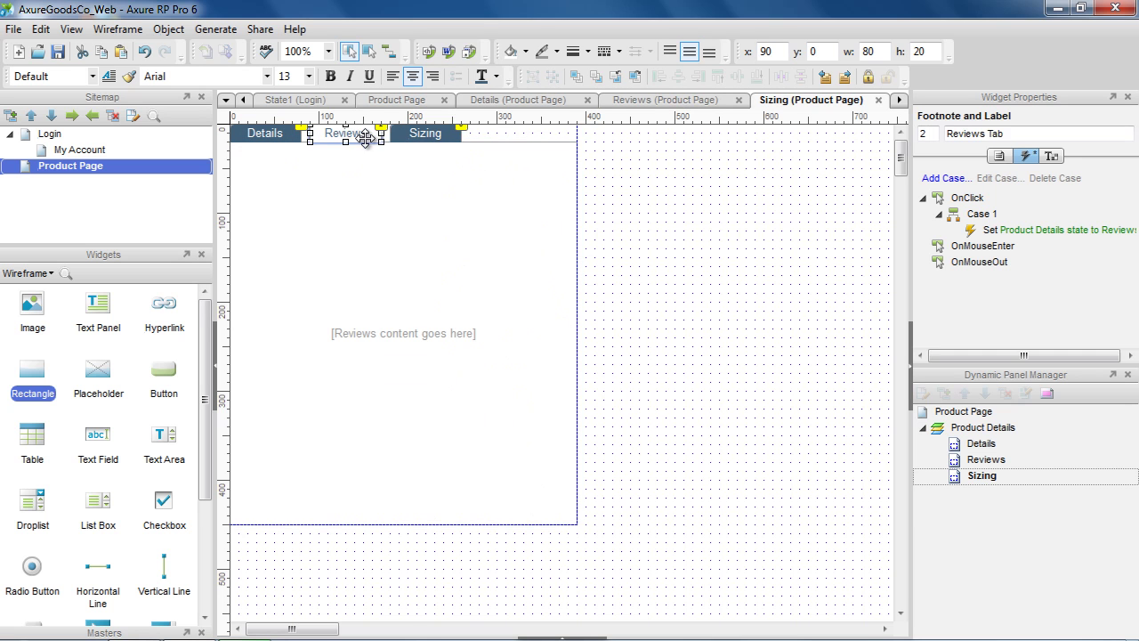
click(418, 133)
click(345, 133)
click(525, 50)
click(520, 108)
click(496, 83)
click(476, 267)
- Change the Sizing state's placeholder text to 'Sizing content goes here'
double_click(341, 329)
double_click(352, 333)
text(Sizing)
click(650, 267)
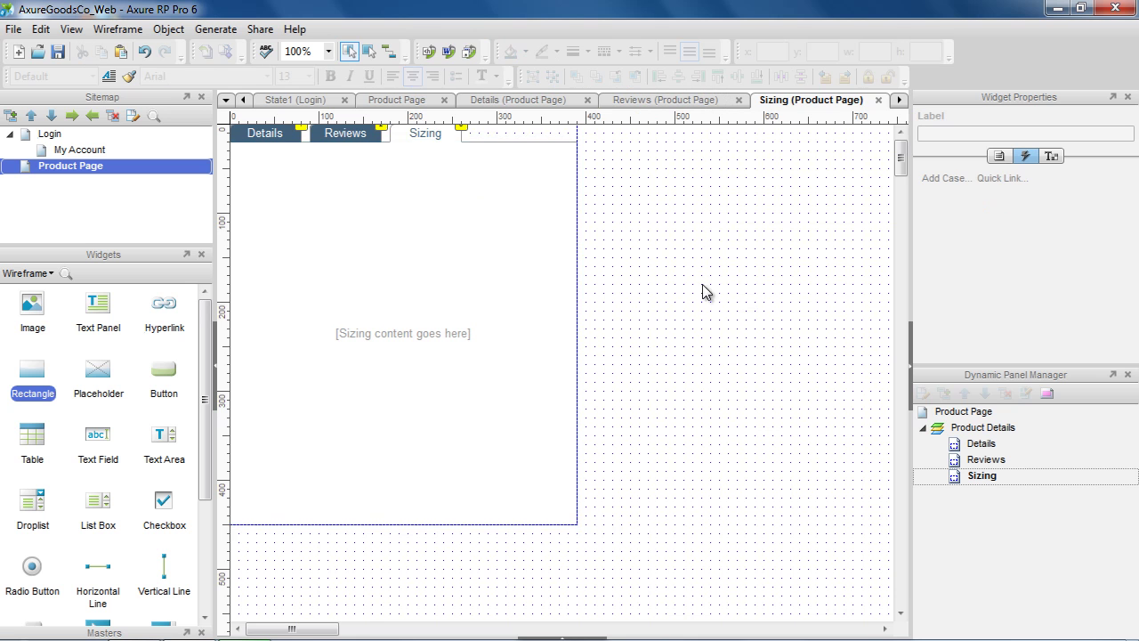
- Generate the HTML prototype and open the Product Page in Firefox
click(379, 100)
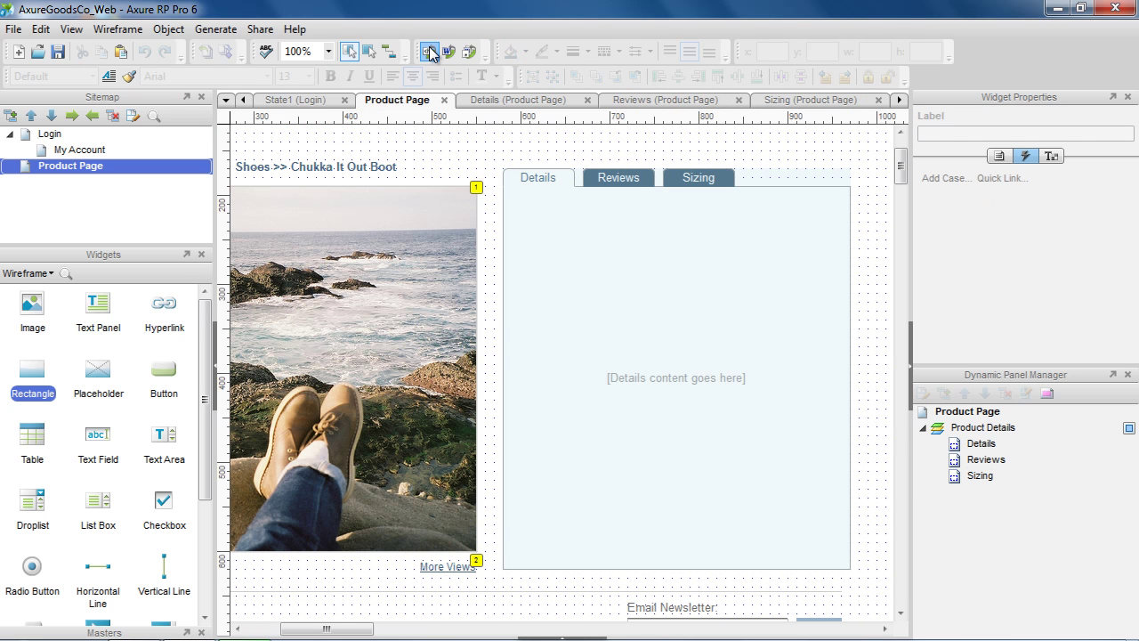
click(430, 50)
click(697, 534)
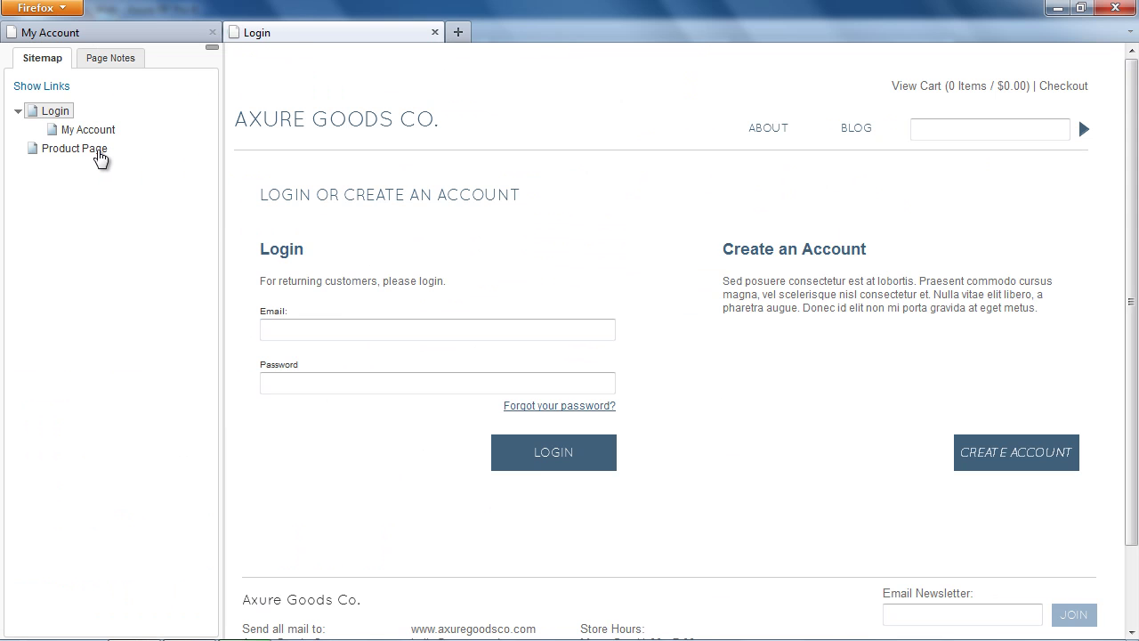
click(98, 150)
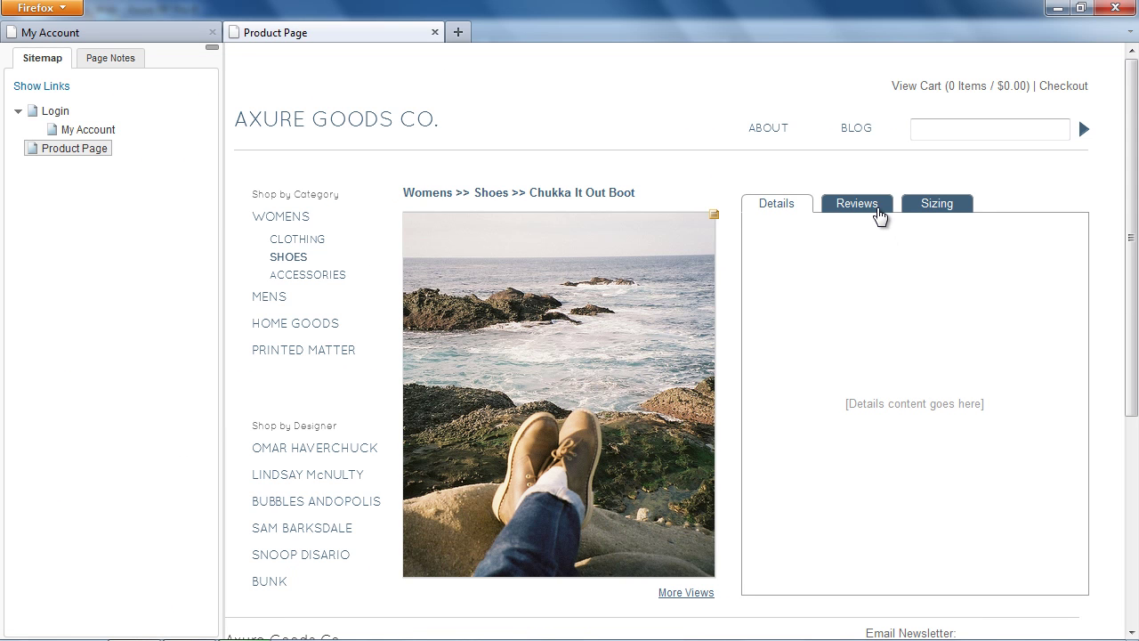
click(877, 213)
click(937, 211)
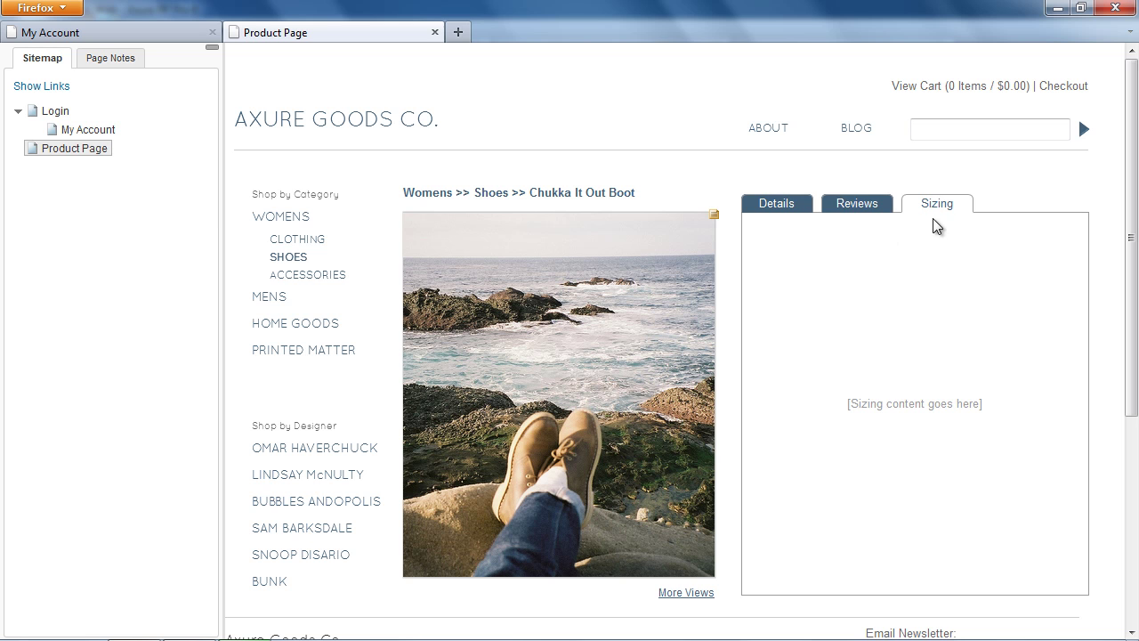
click(871, 216)
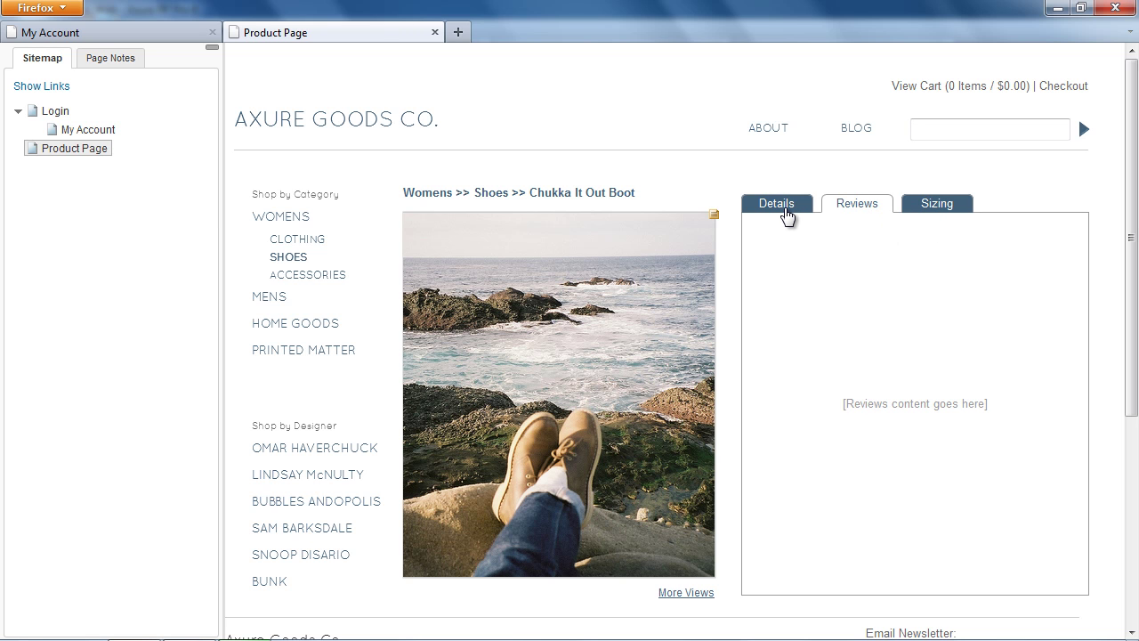
click(786, 215)
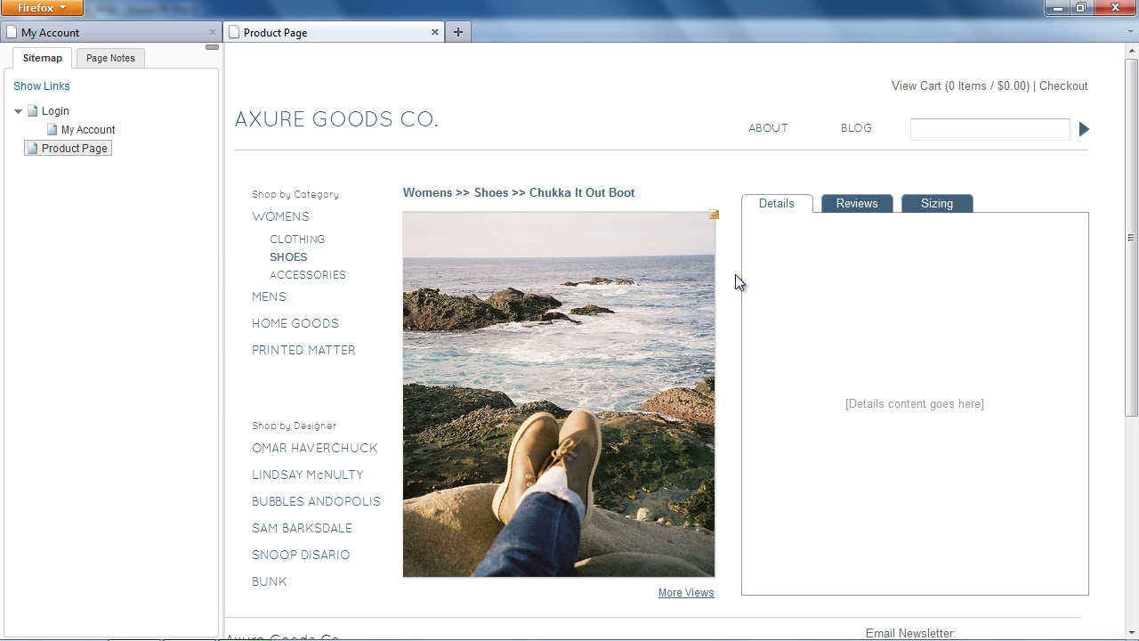